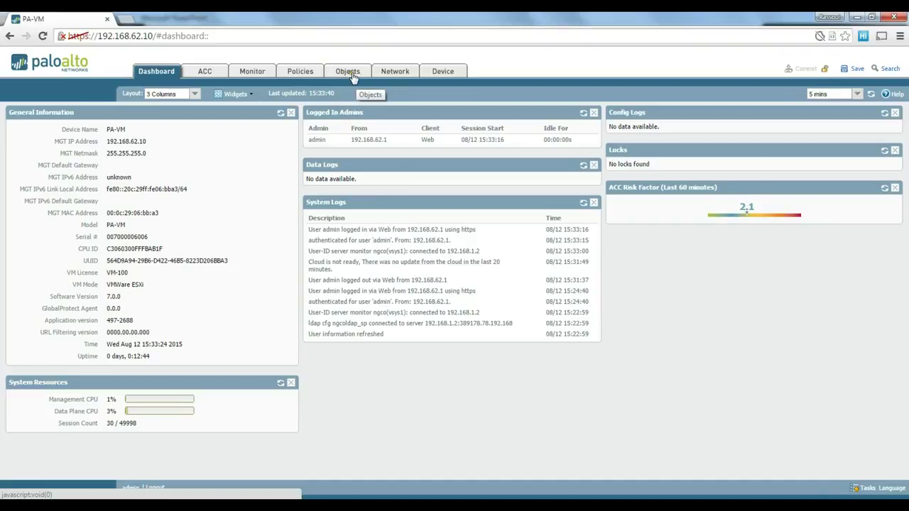
# Start a new address object of type IP Netmask and set its address to 192.168.1.2.
pyautogui.click(352, 73)
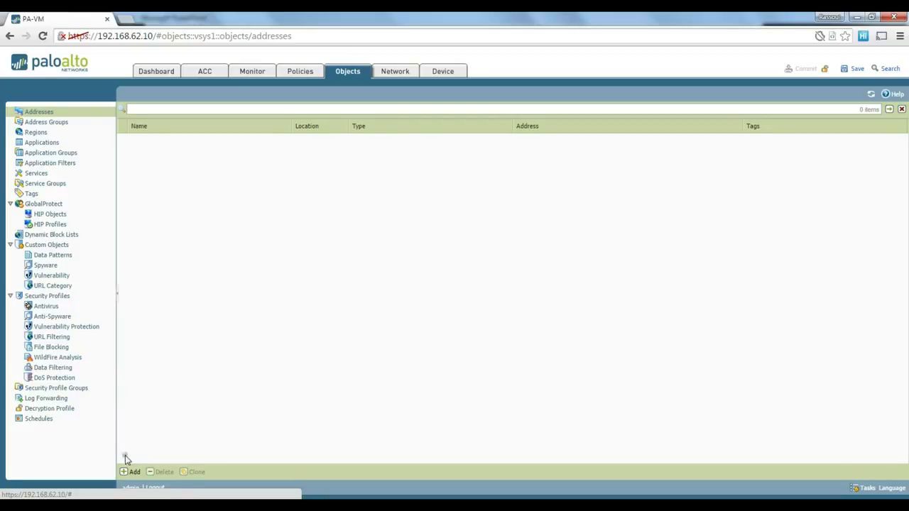
pyautogui.click(131, 472)
pyautogui.moveTo(481, 211); pyautogui.dragTo(487, 188)
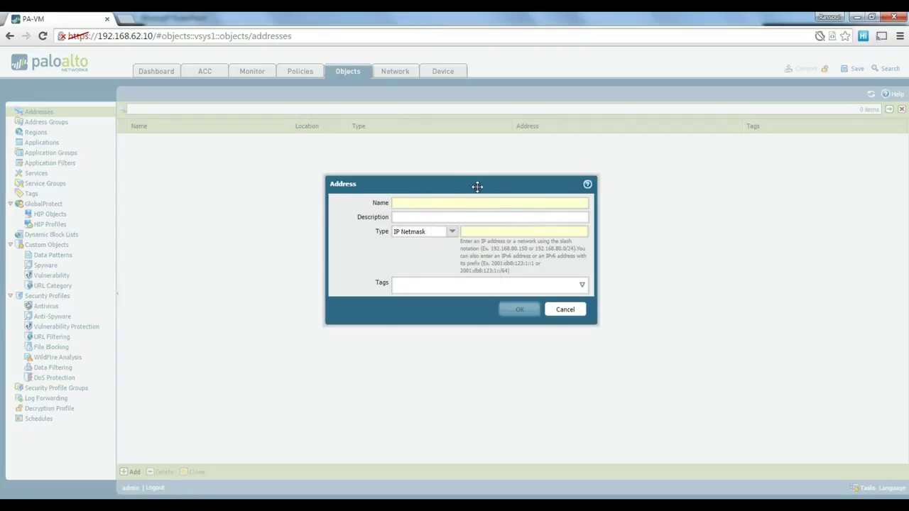
pyautogui.moveTo(480, 187); pyautogui.dragTo(474, 187)
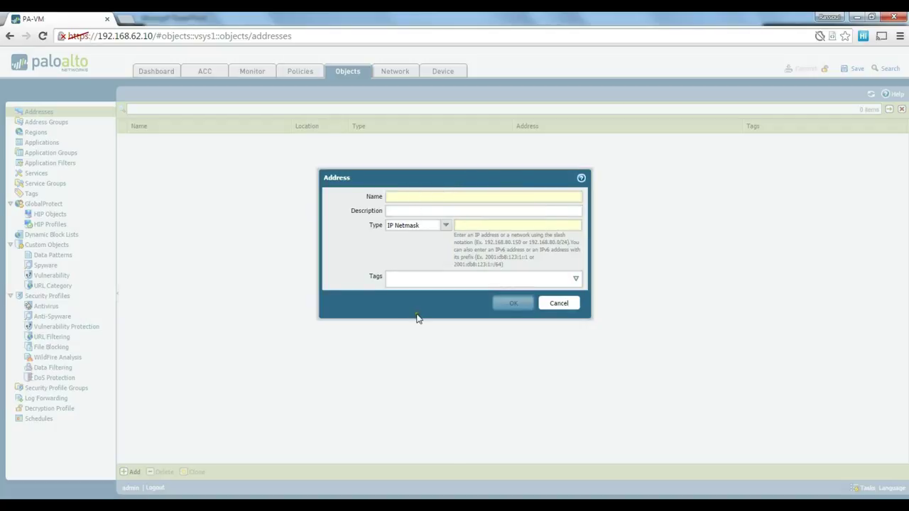
pyautogui.hotkey('alt', 'Tab')
pyautogui.write('.168')
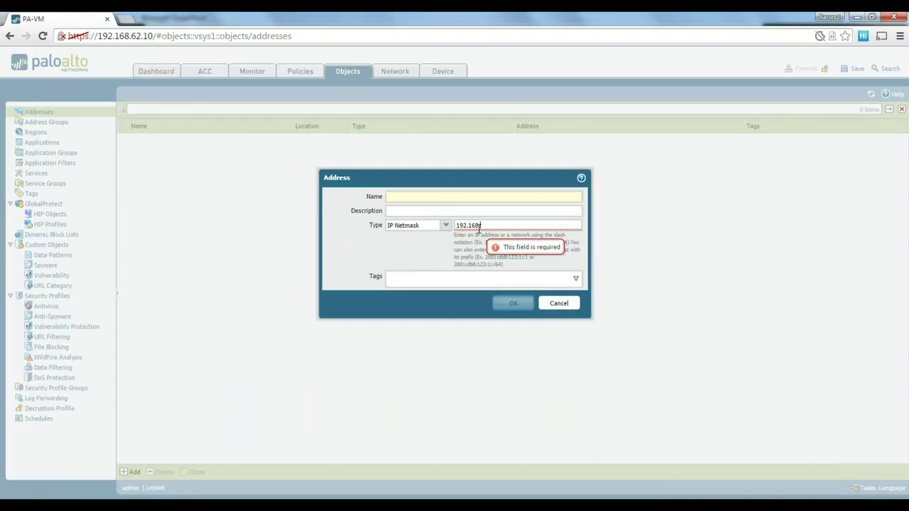
pyautogui.write('.1.2/32')
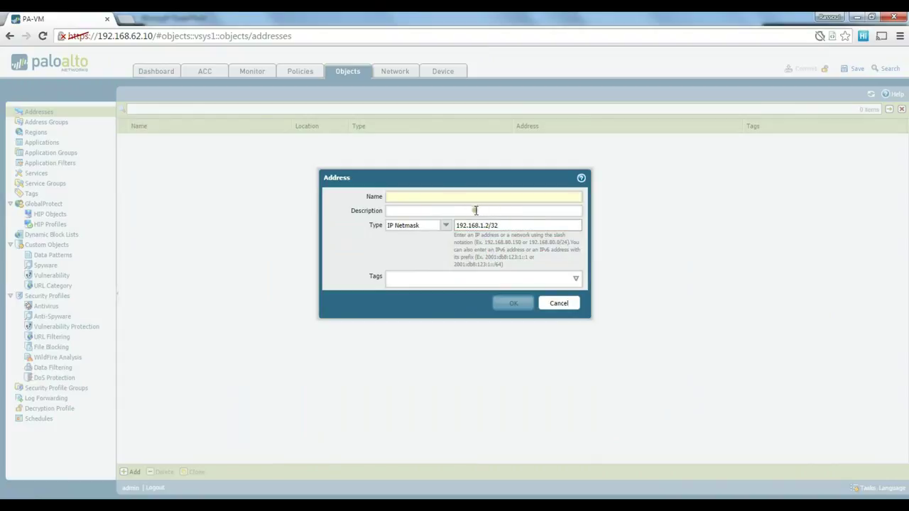
pyautogui.moveTo(485, 225); pyautogui.dragTo(510, 226)
pyautogui.write('2')
# Name the new address object AD-Server and save it without any tags.
pyautogui.click(421, 198)
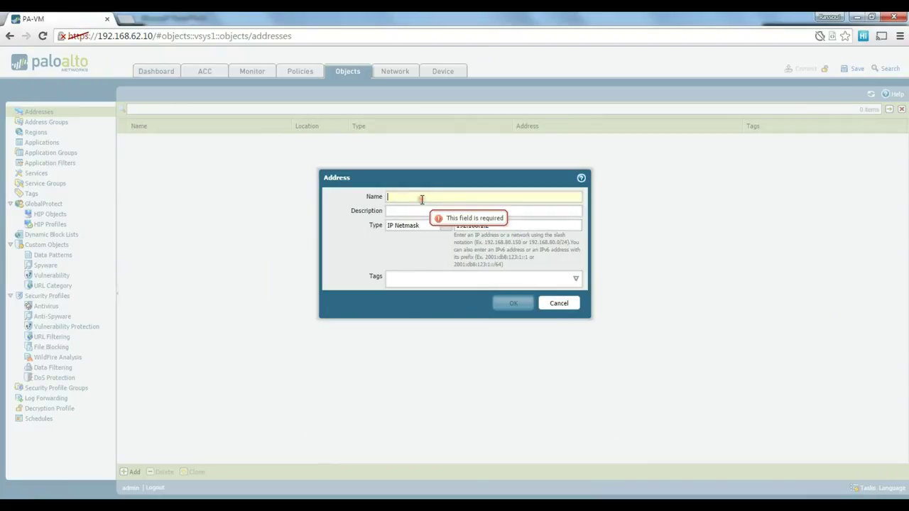
pyautogui.write('AD-Server')
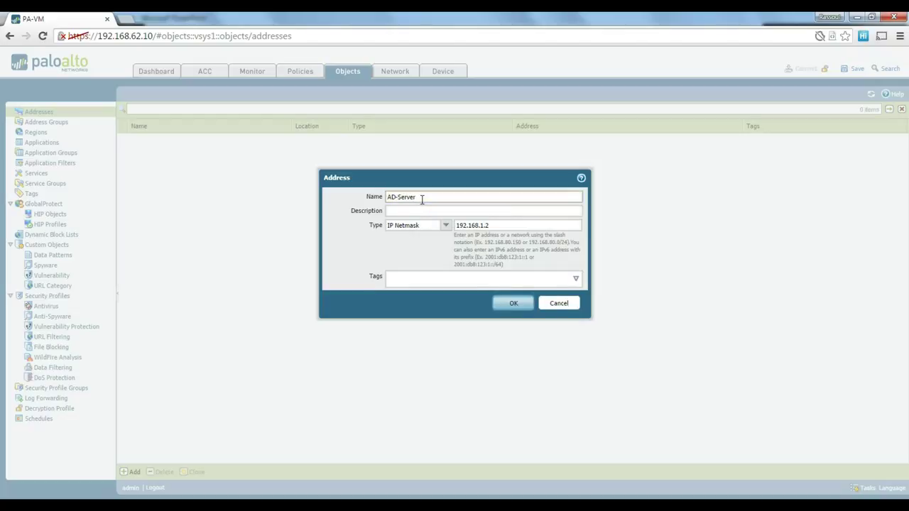
pyautogui.click(544, 281)
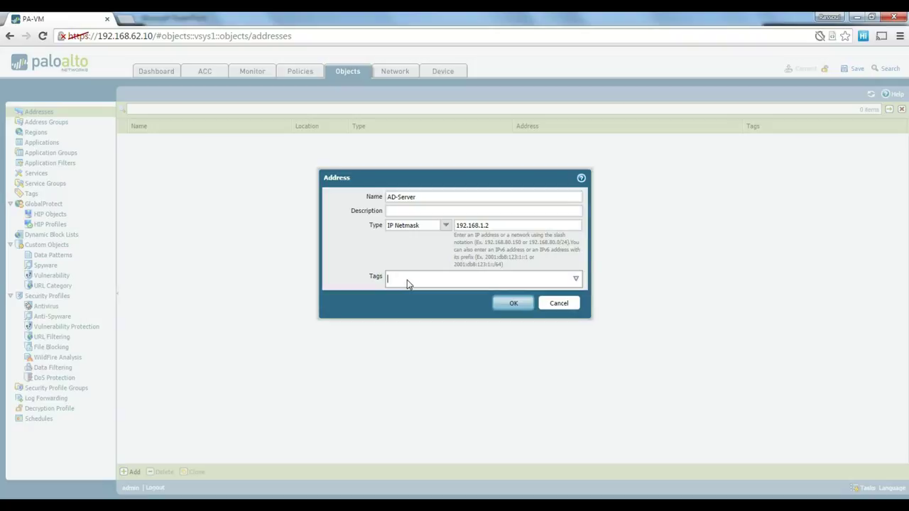
pyautogui.click(510, 305)
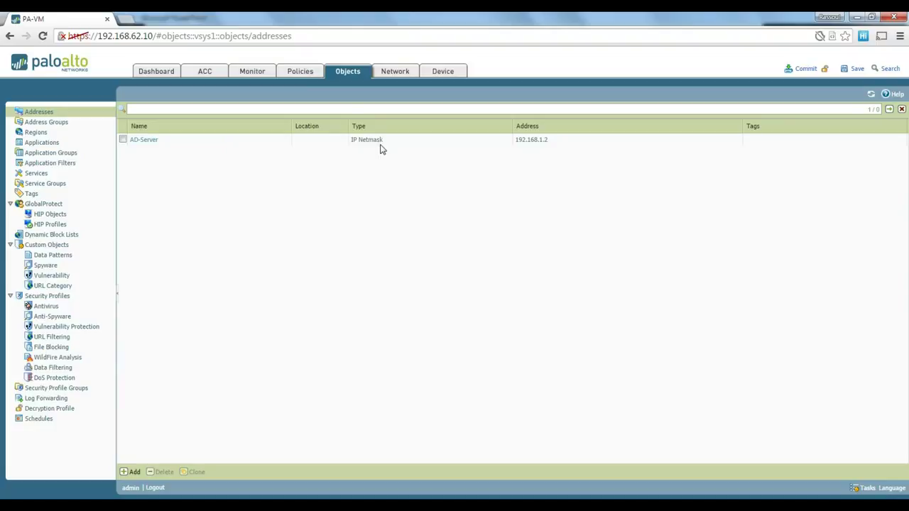
# Create an IP Range address object named Internal-Network covering 192.168.1.1-192.168.1.254.
pyautogui.click(134, 473)
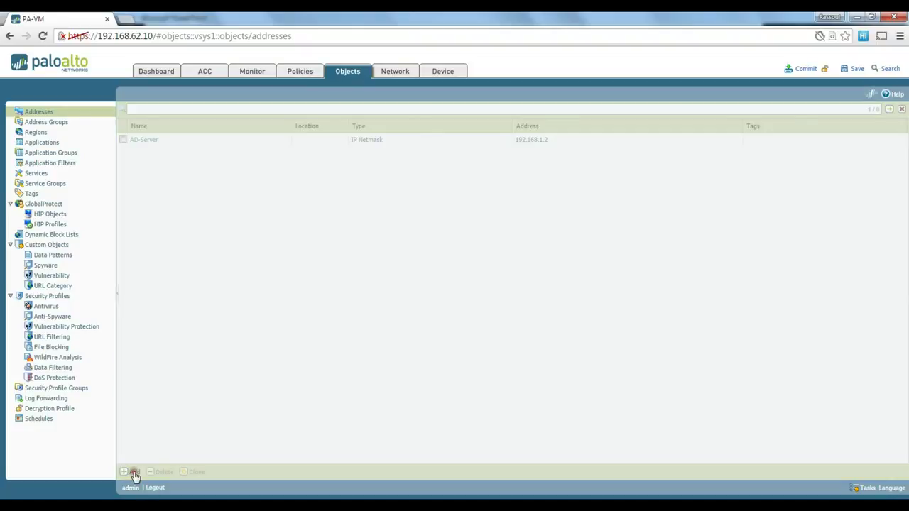
pyautogui.click(445, 257)
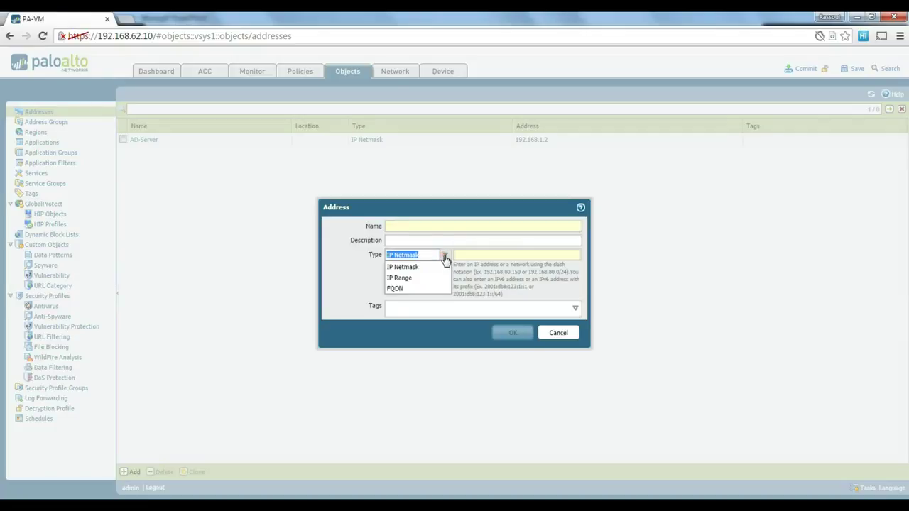
pyautogui.click(412, 280)
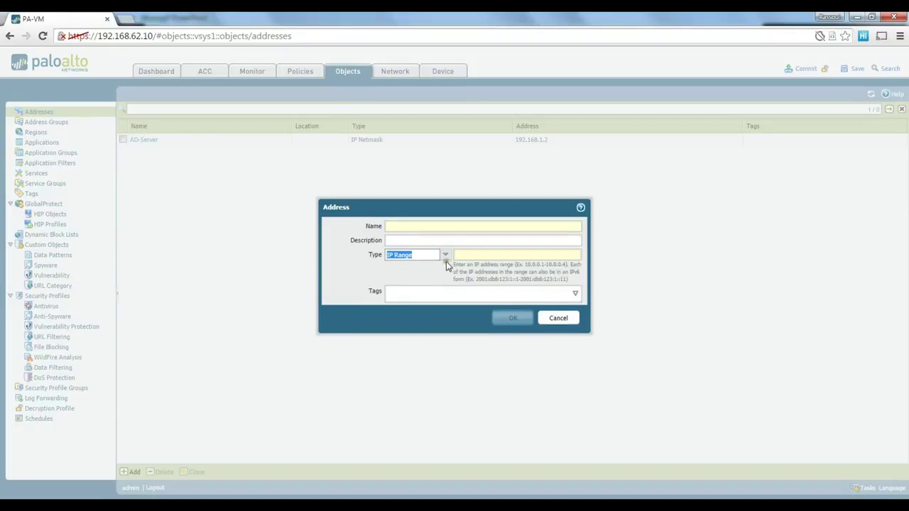
pyautogui.click(473, 255)
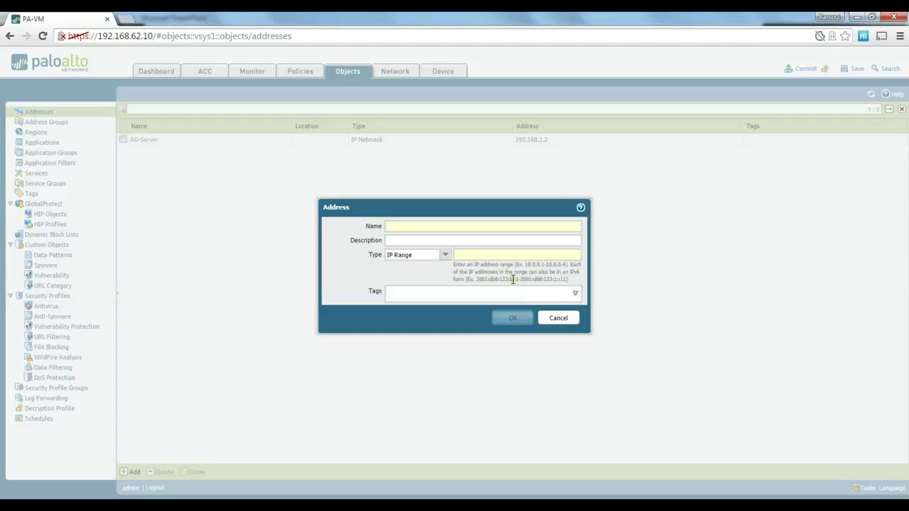
pyautogui.write('192.168.1.1-192.168.1.254')
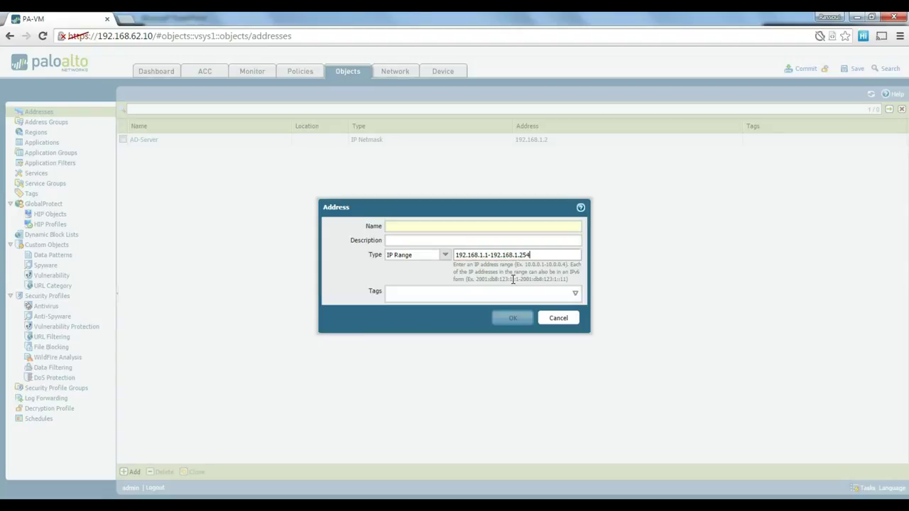
pyautogui.click(429, 228)
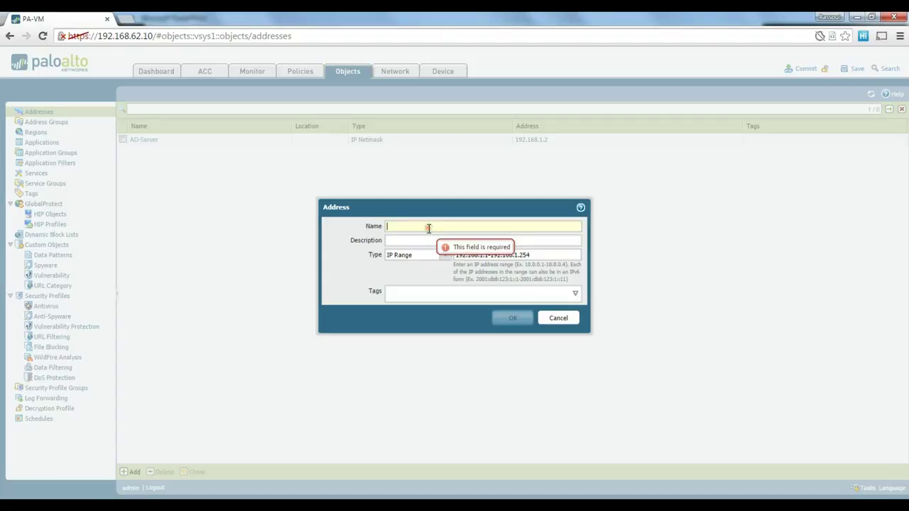
pyautogui.write('Internal-Network')
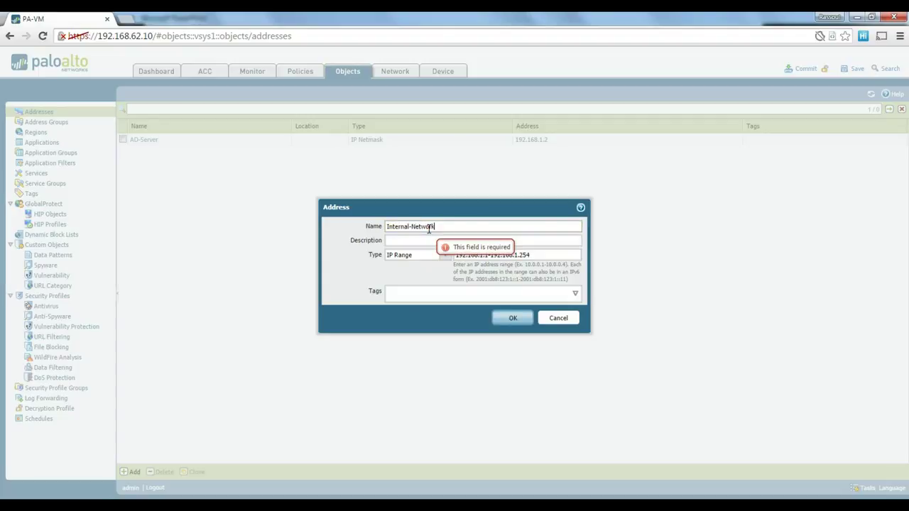
pyautogui.click(508, 319)
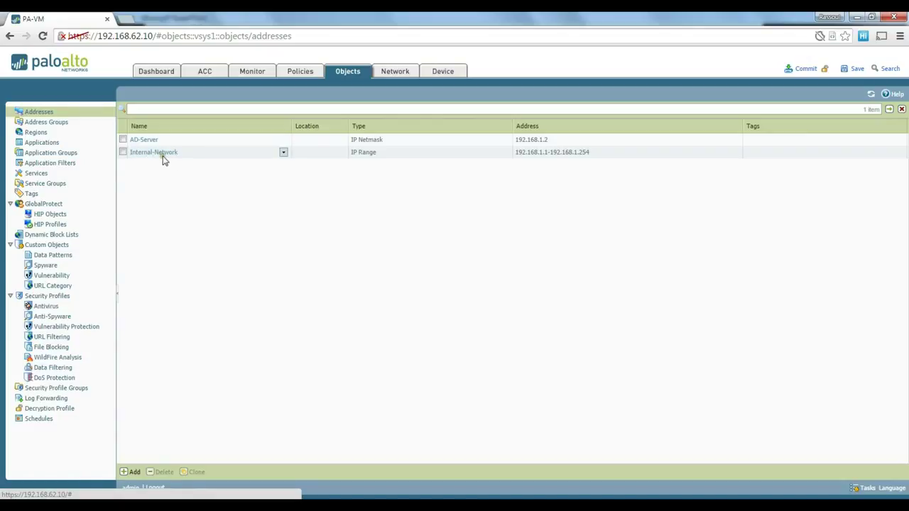
# Consult the network diagram and create an IP Netmask address object named My-Router with the address 192.168.137.1.
pyautogui.click(127, 473)
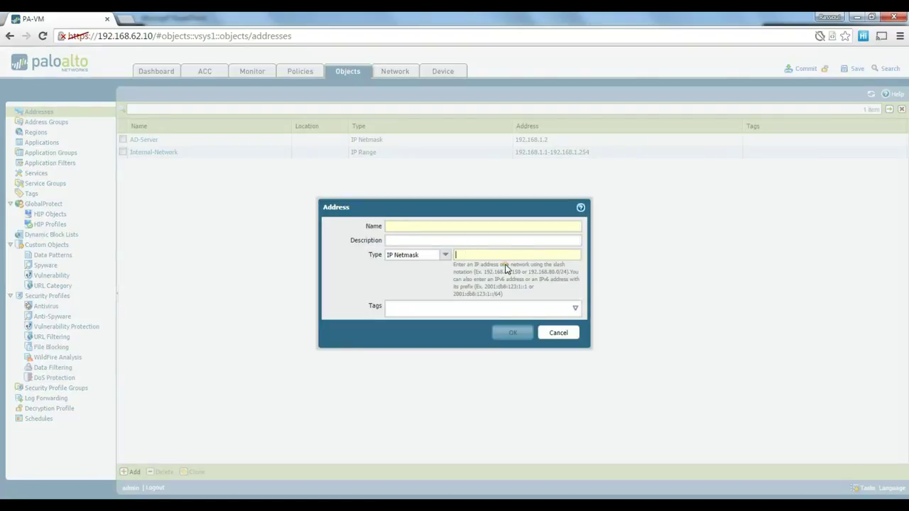
pyautogui.hotkey('alt', 'Tab')
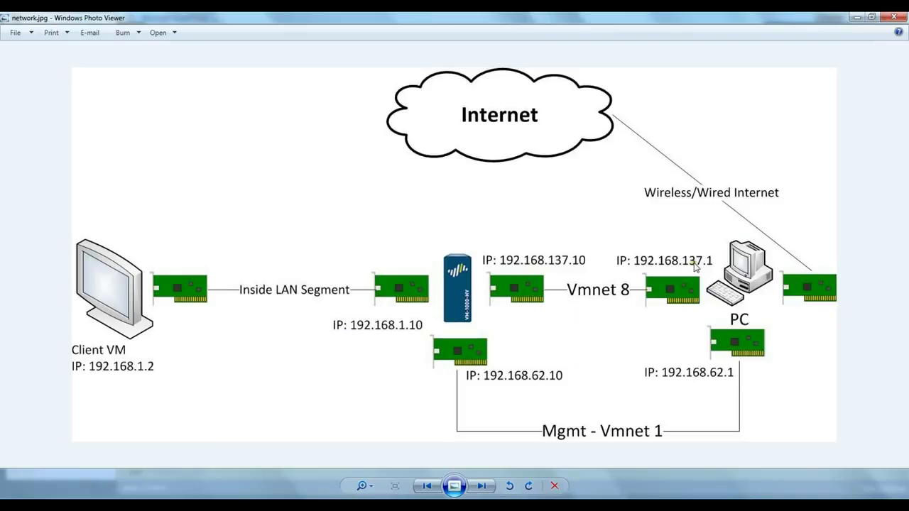
pyautogui.click(858, 16)
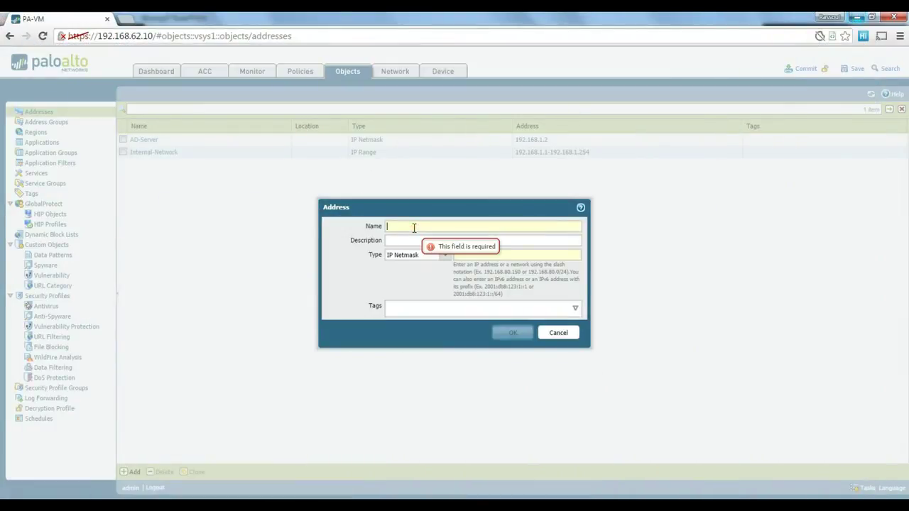
pyautogui.press('BackSpace')
pyautogui.write('Router')
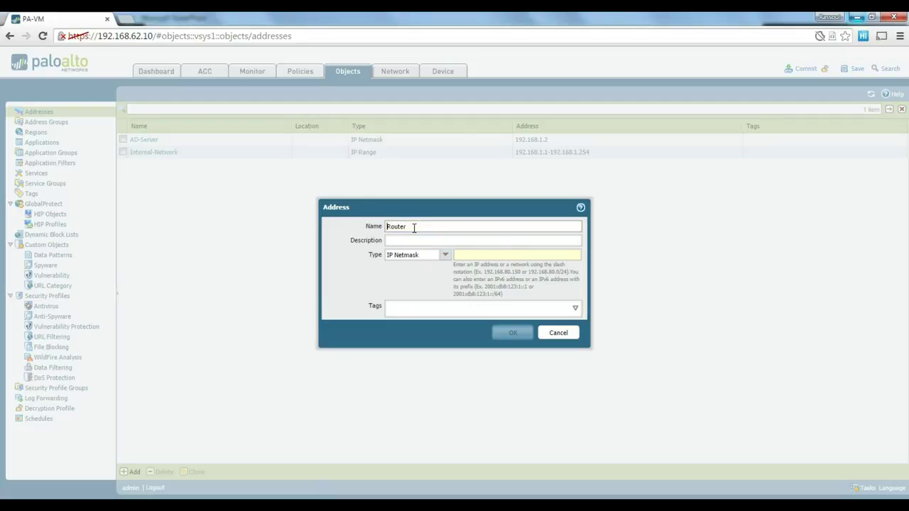
pyautogui.write('My-')
pyautogui.press('Tab')
pyautogui.press('Tab')
pyautogui.press('Tab')
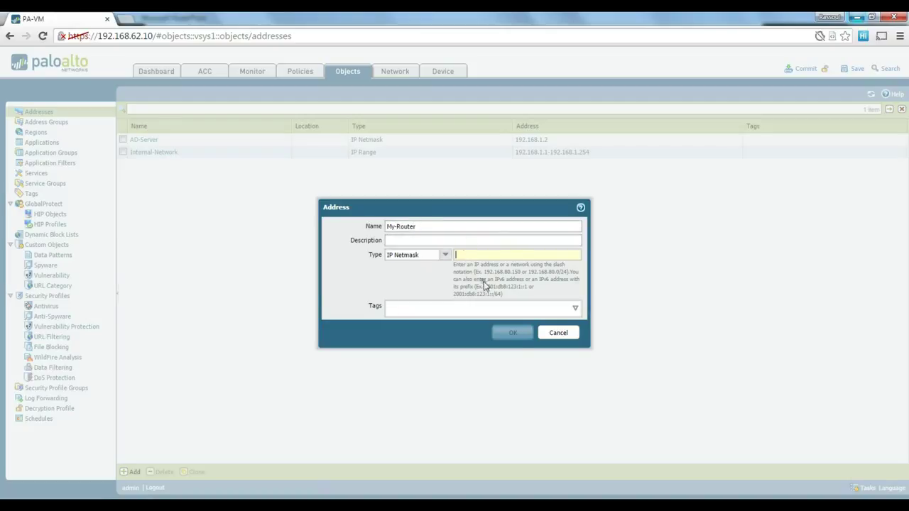
pyautogui.write('192.168')
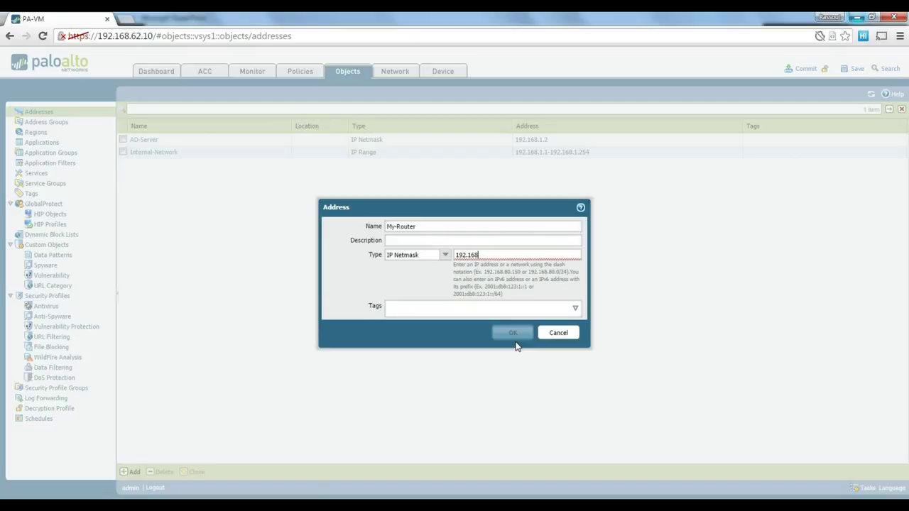
pyautogui.write('.137.1')
pyautogui.click(509, 335)
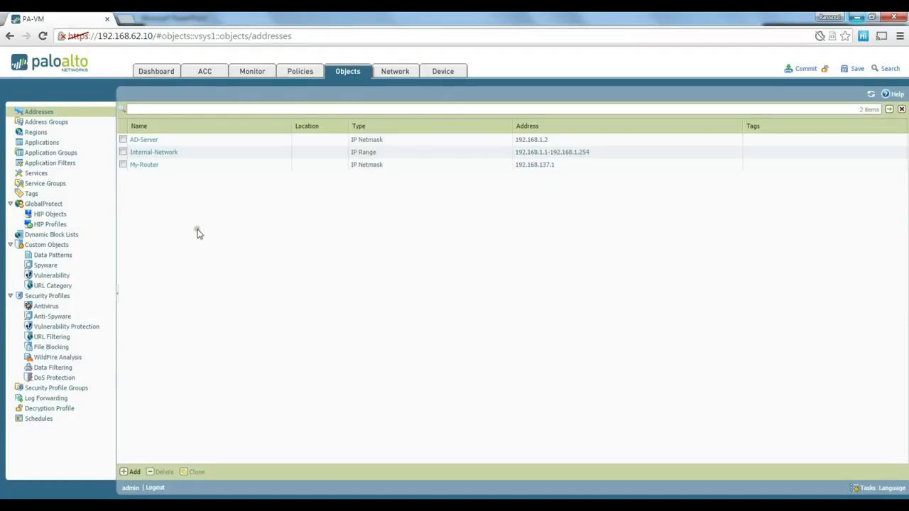
# Rename the My-Router address object as My-PC.
pyautogui.click(148, 166)
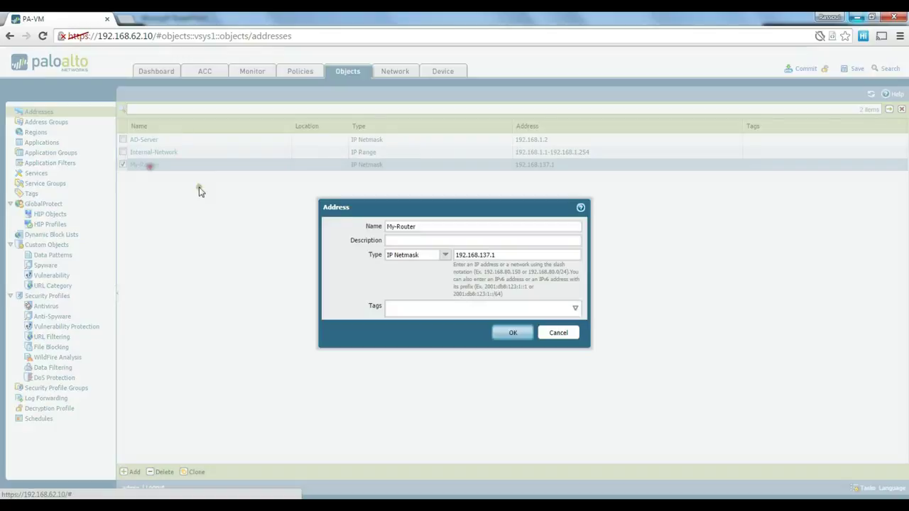
pyautogui.moveTo(397, 227); pyautogui.dragTo(476, 226)
pyautogui.press('BackSpace')
pyautogui.click(505, 331)
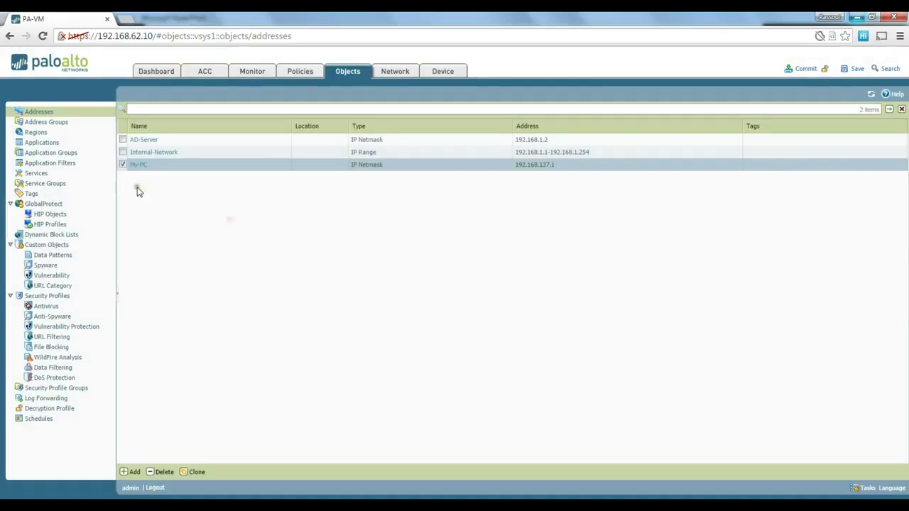
pyautogui.click(123, 164)
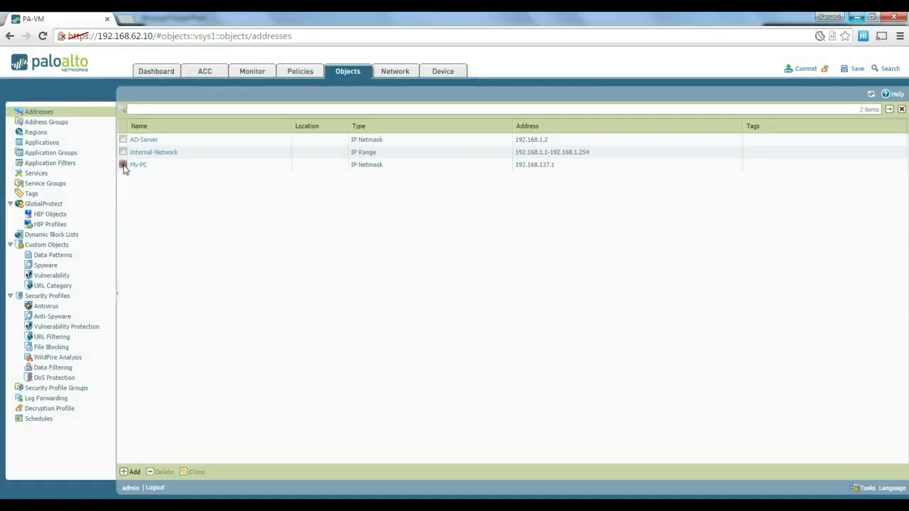
pyautogui.click(556, 168)
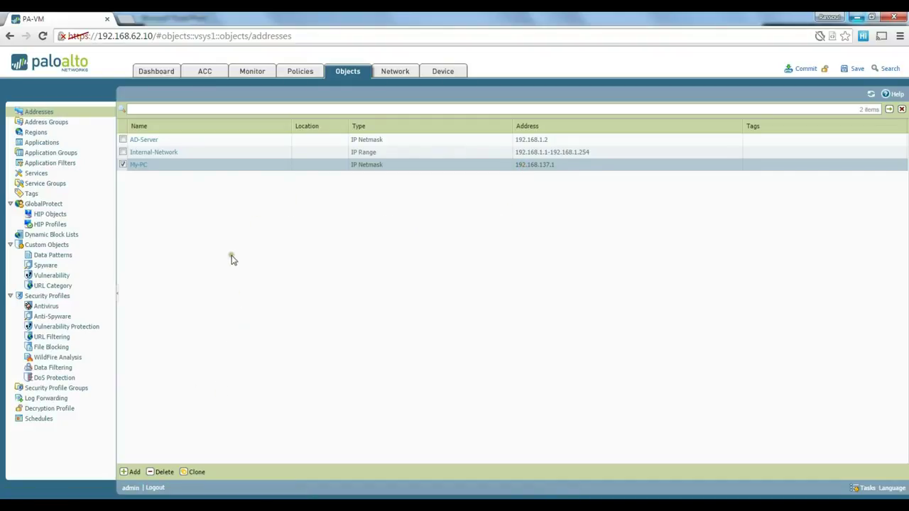
# Start a new address group of type Static and name it MY-AD-Servers.
pyautogui.click(58, 125)
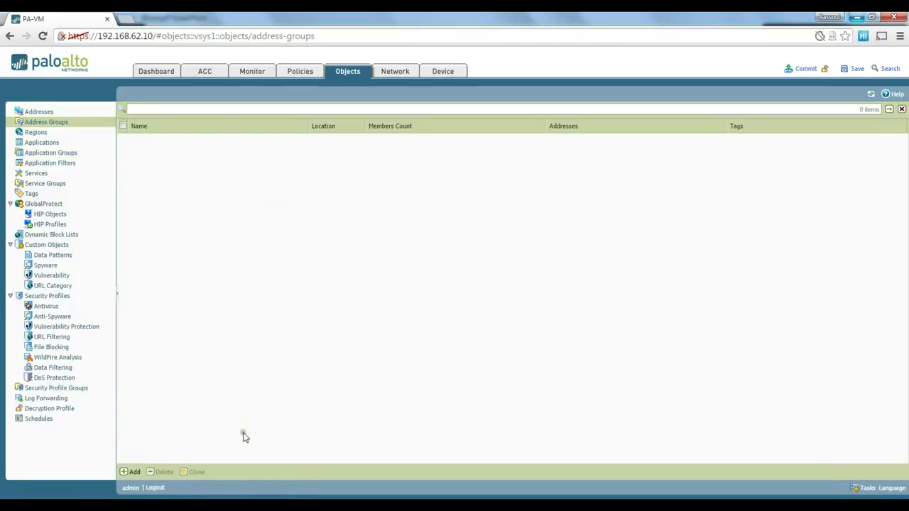
pyautogui.click(45, 112)
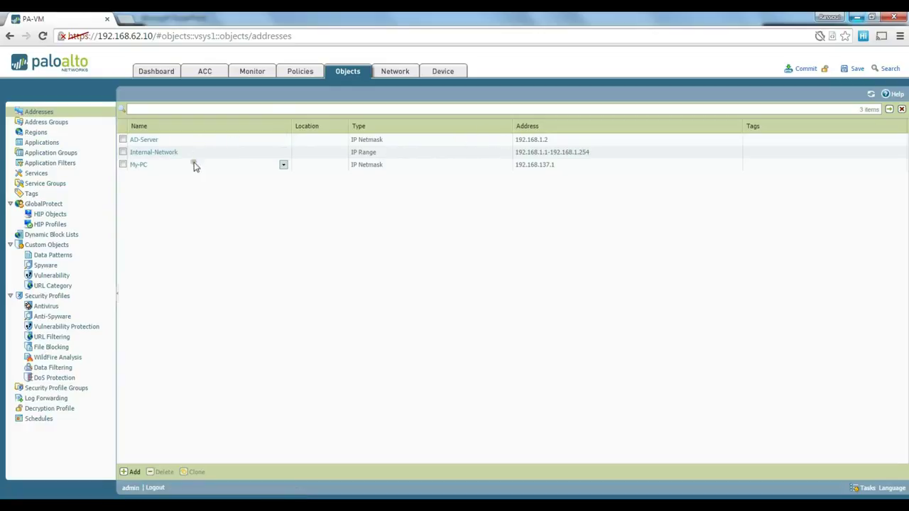
pyautogui.click(59, 122)
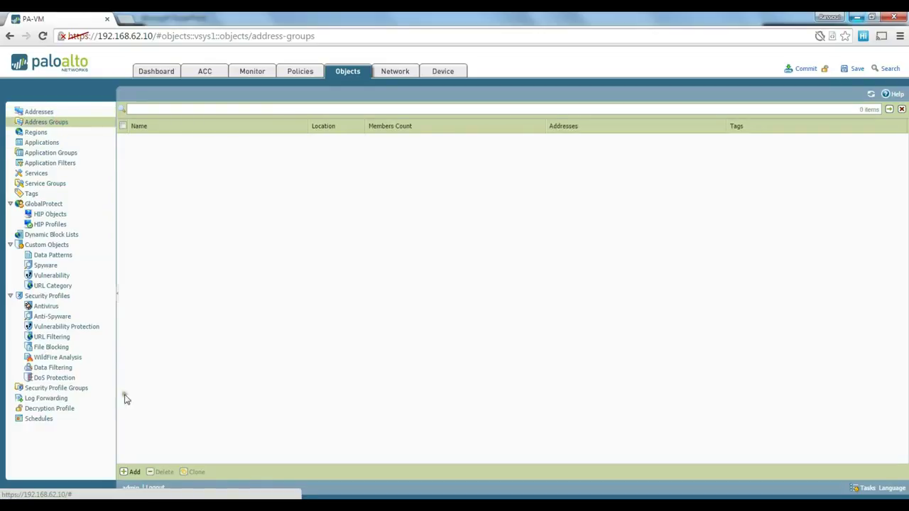
pyautogui.click(134, 472)
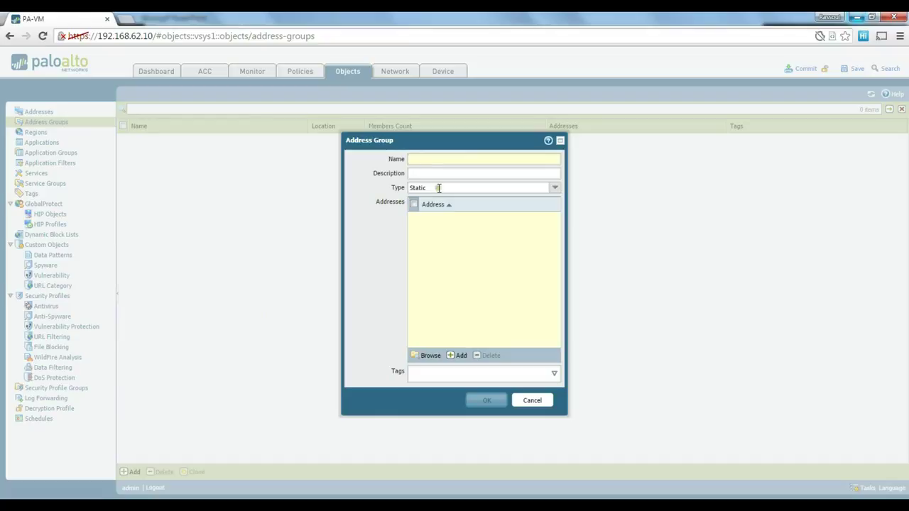
pyautogui.write('MY-AD')
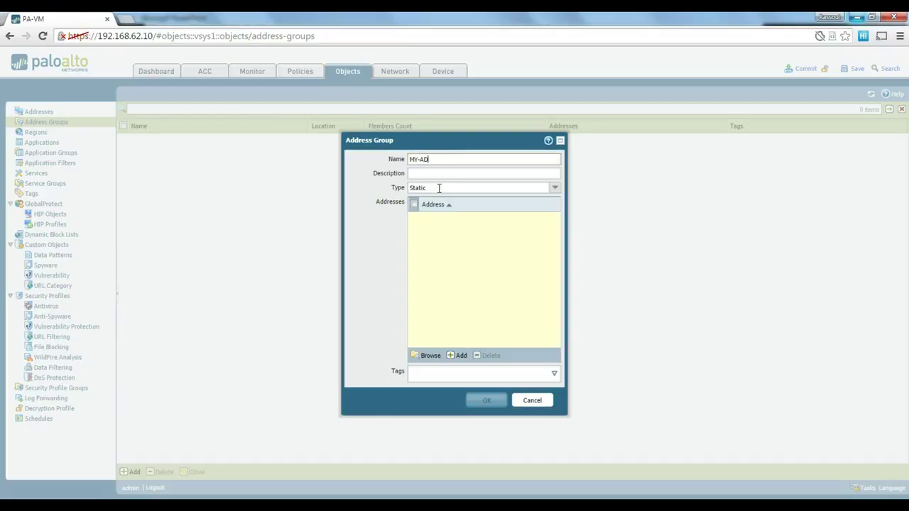
pyautogui.write('-Server')
pyautogui.press('Tab')
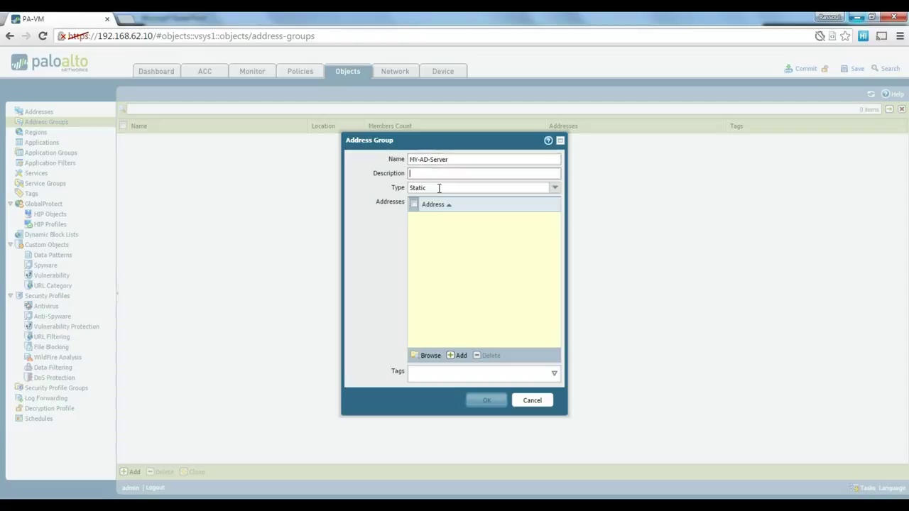
pyautogui.click(455, 160)
pyautogui.write('s')
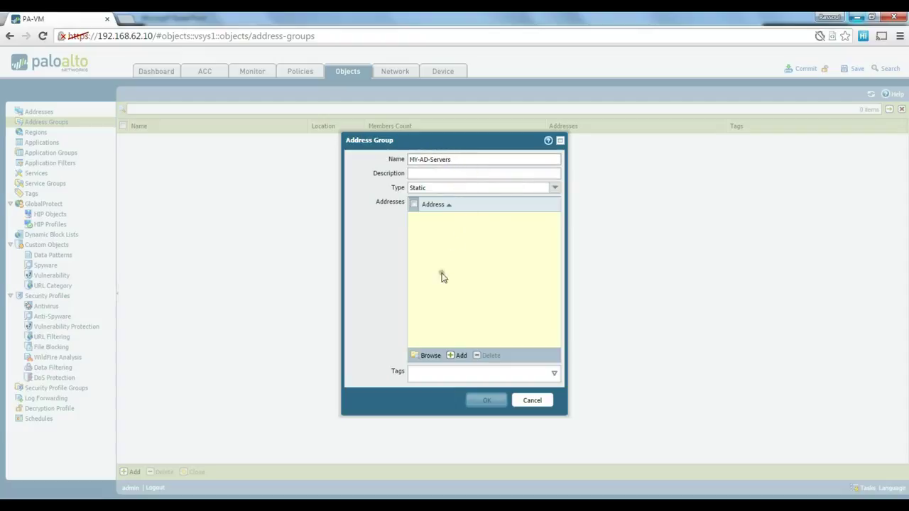
# Add the AD-Server address object to the MY-AD-Servers group and save the group.
pyautogui.click(460, 357)
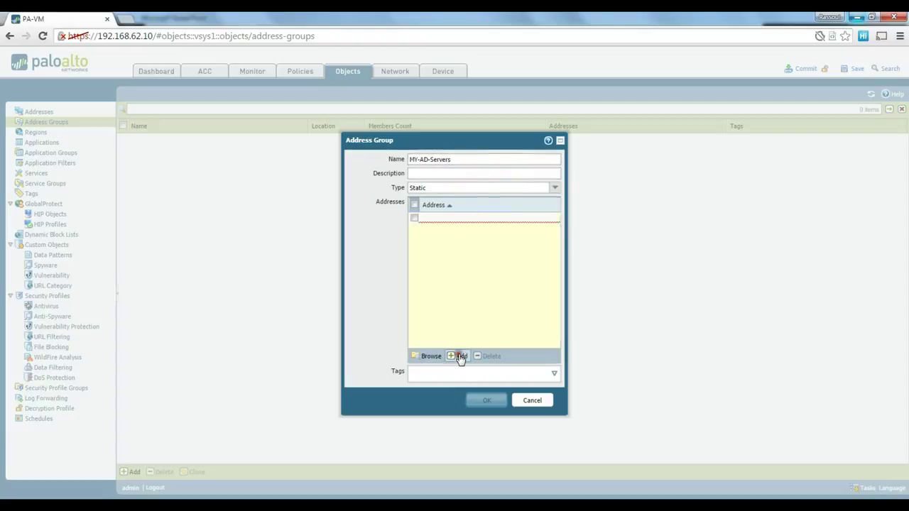
pyautogui.click(446, 240)
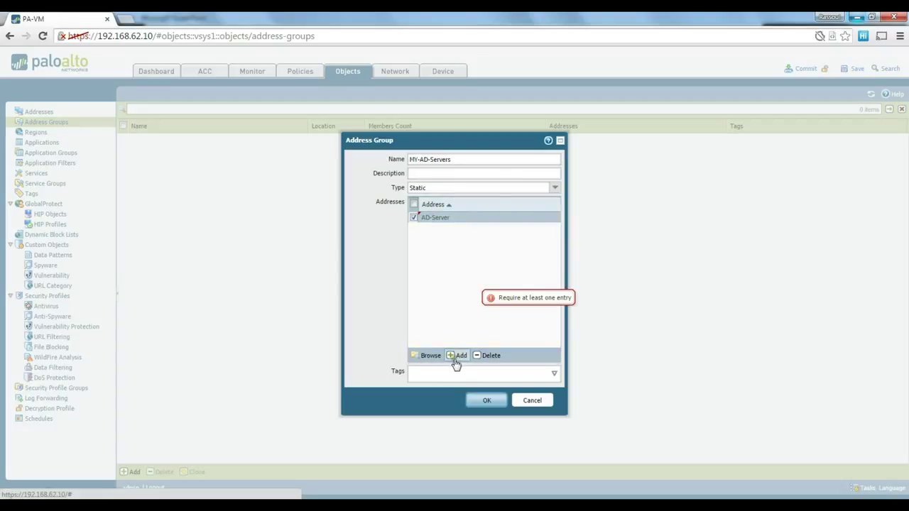
pyautogui.click(482, 402)
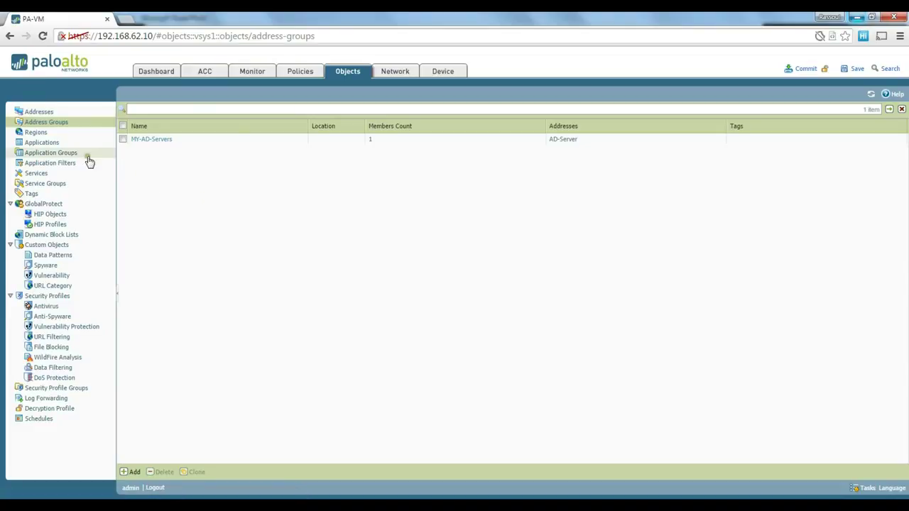
# Examine the list of predefined applications and the details of the 104asdu-file-transfer application.
pyautogui.click(50, 146)
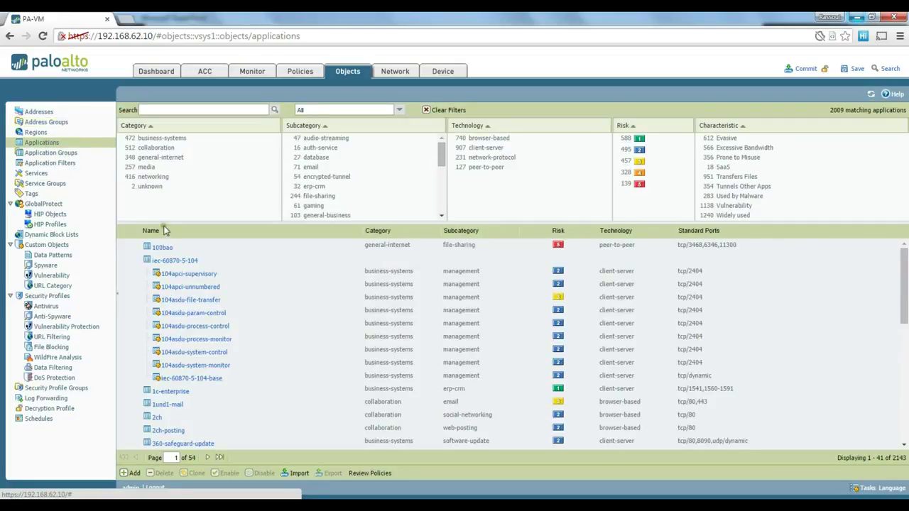
pyautogui.scroll(-2, 187, 282)
pyautogui.scroll(-5, 187, 282)
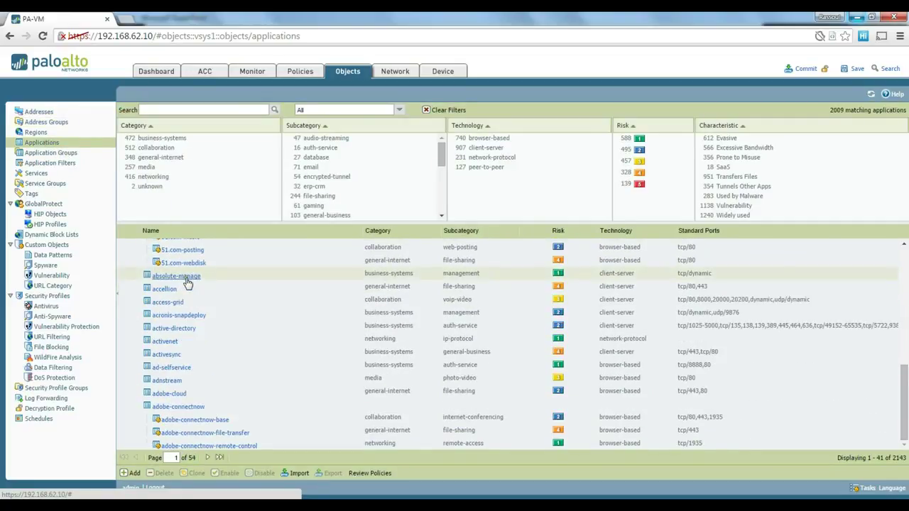
pyautogui.scroll(7, 187, 282)
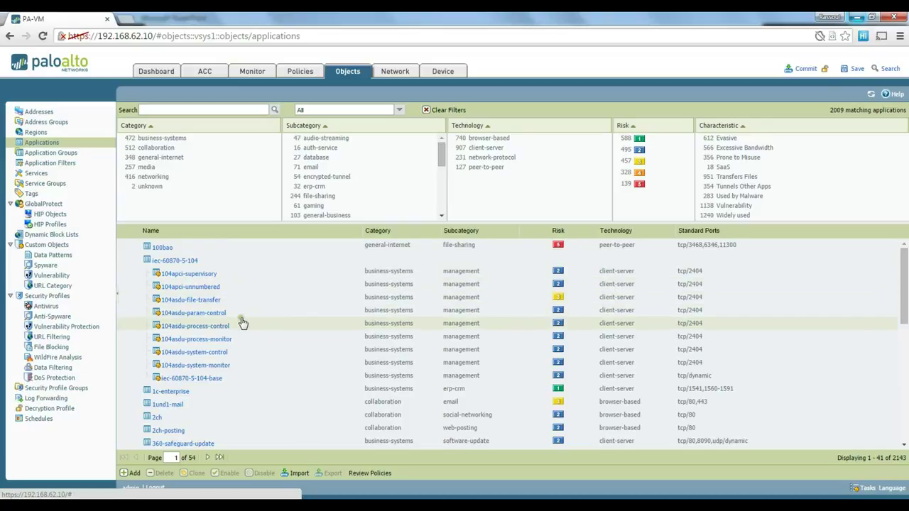
pyautogui.click(204, 305)
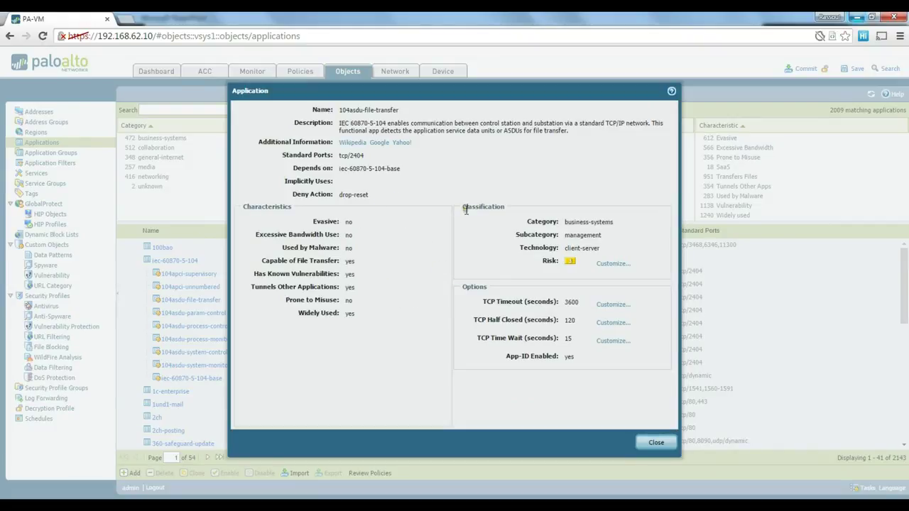
pyautogui.click(656, 444)
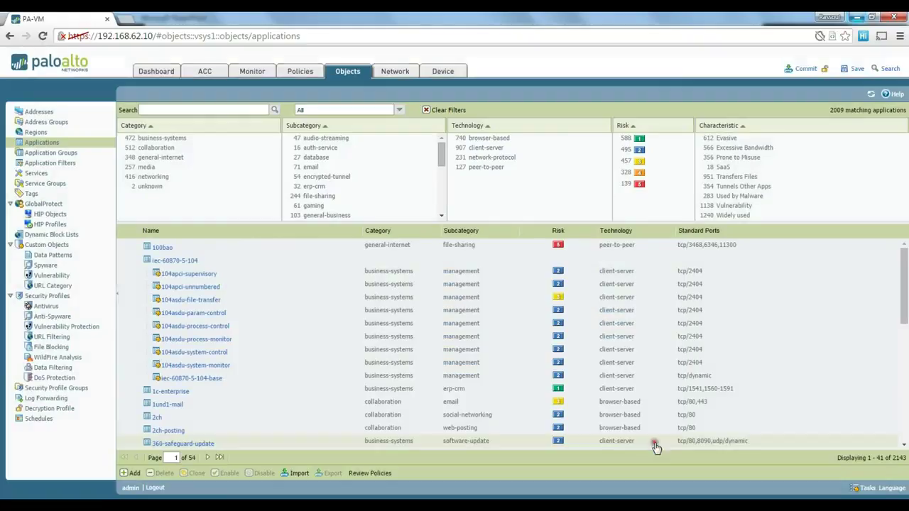
pyautogui.scroll(-5, 320, 294)
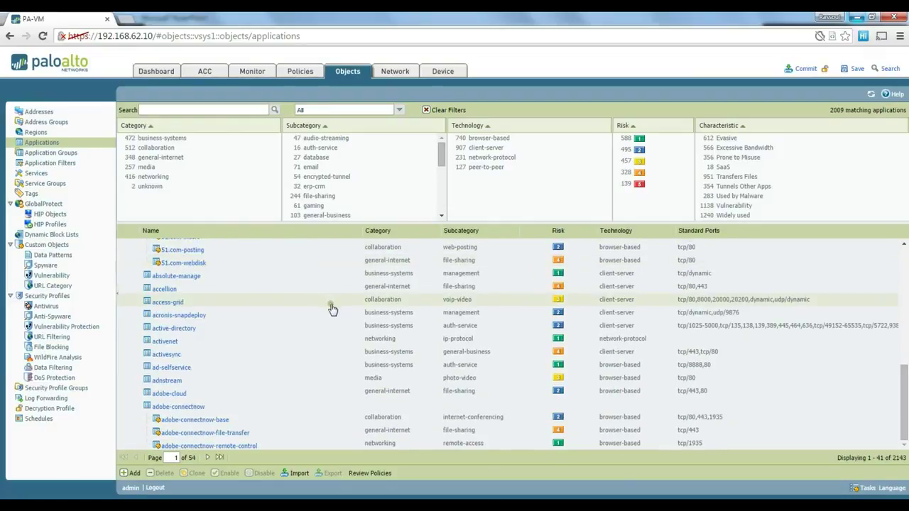
pyautogui.scroll(5, 328, 305)
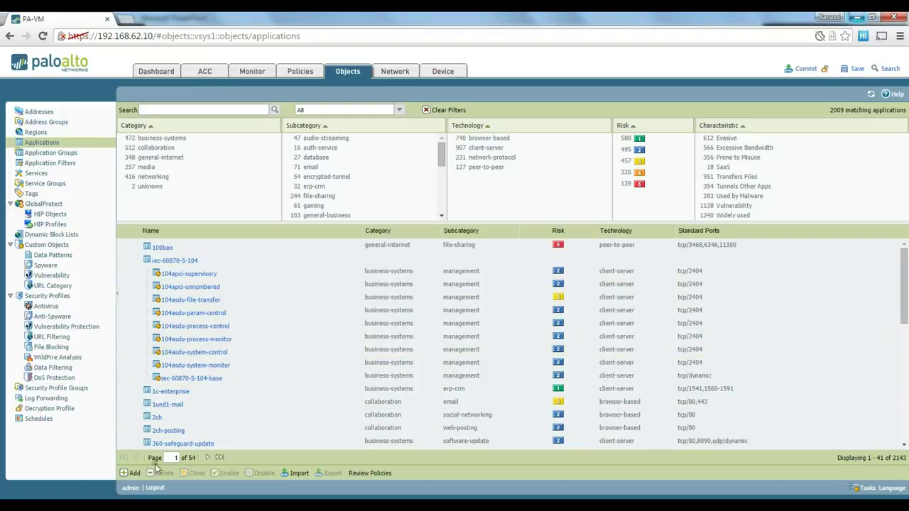
# Examine the configuration, advanced and signature settings for a new custom application, and close the form without creating one.
pyautogui.click(131, 473)
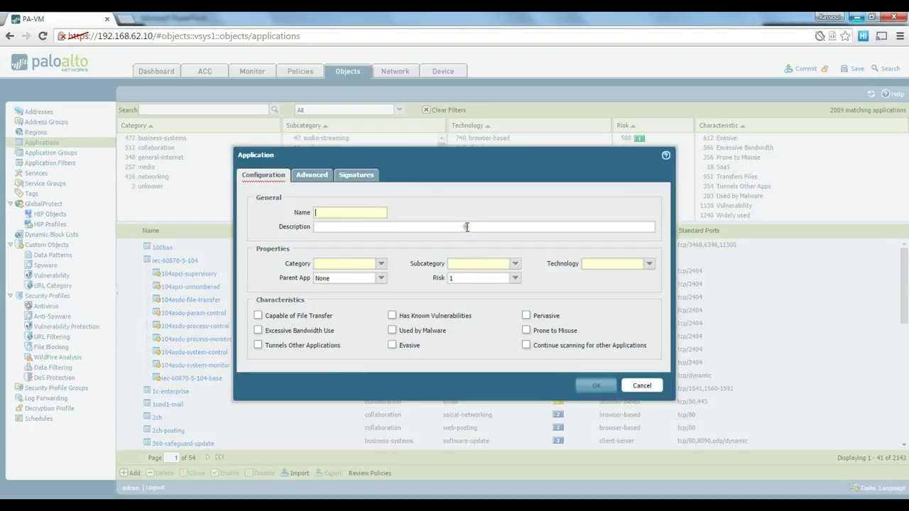
pyautogui.moveTo(474, 157); pyautogui.dragTo(482, 129)
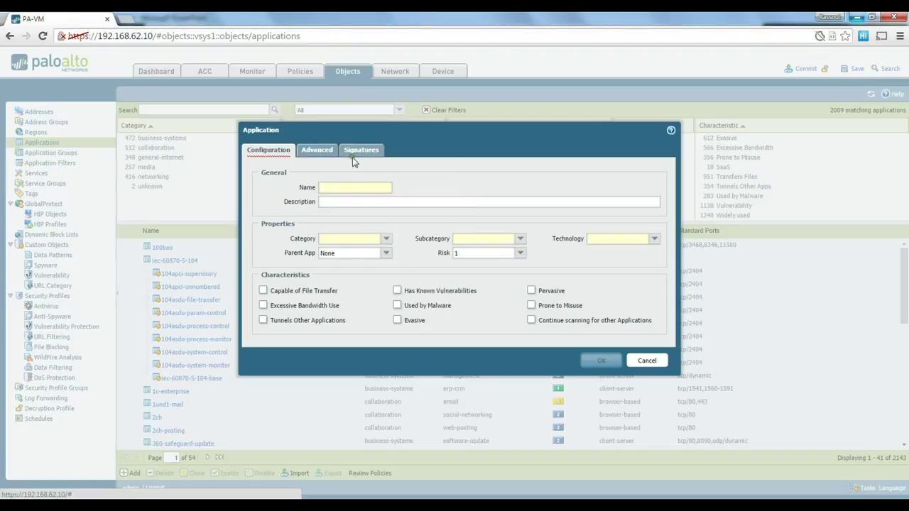
pyautogui.click(320, 153)
pyautogui.click(361, 154)
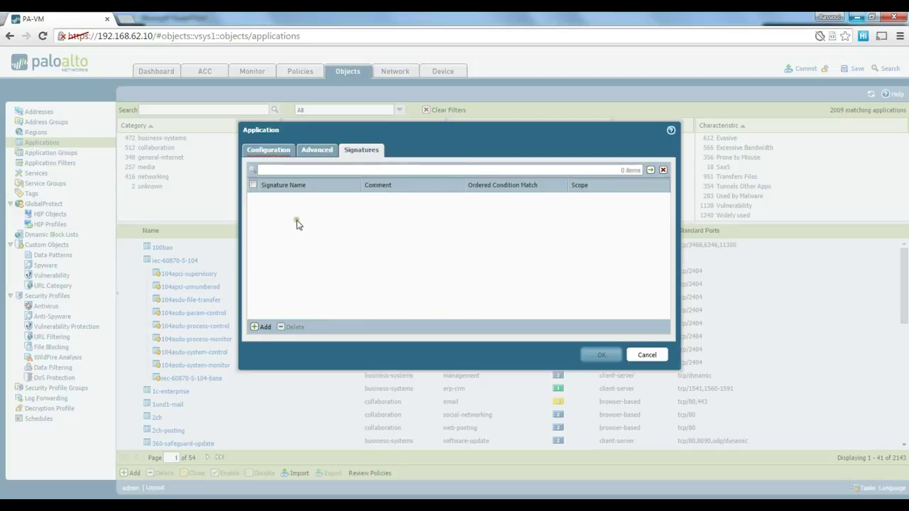
pyautogui.click(268, 152)
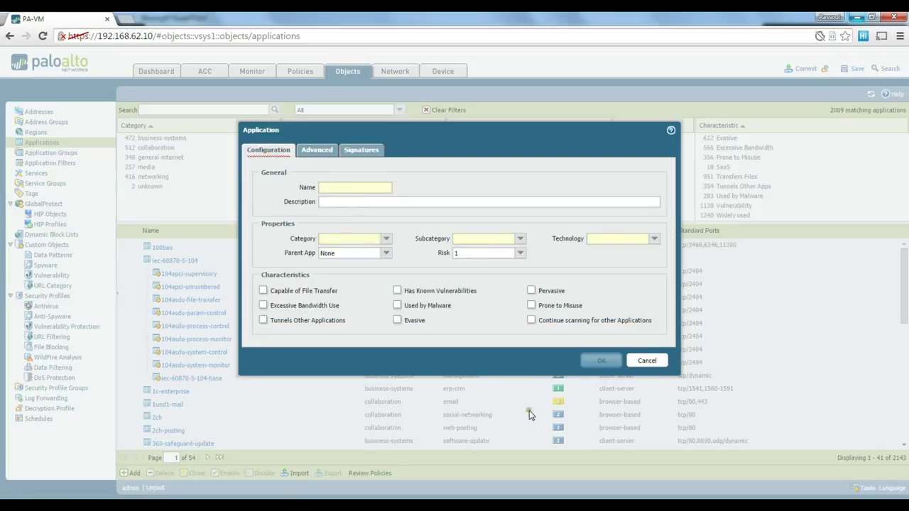
pyautogui.click(648, 361)
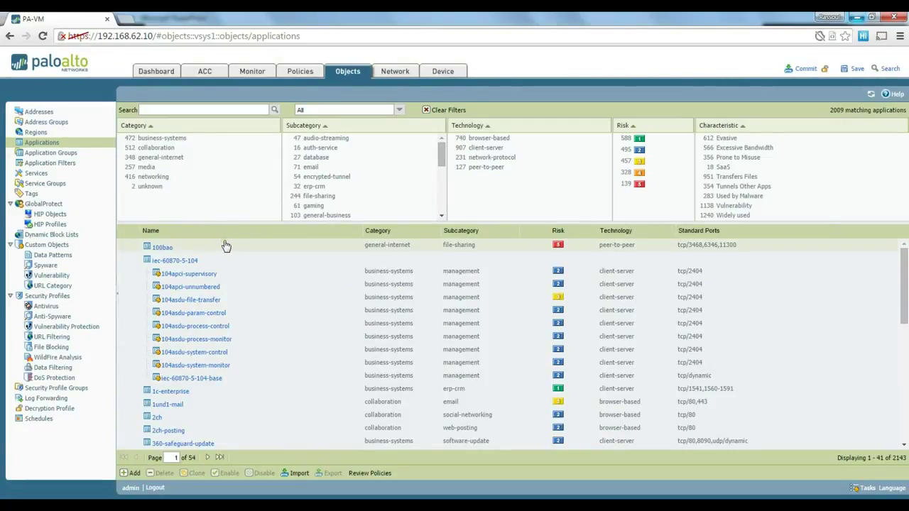
# Start a new application group named Allowed_Services and add the http-video application to it.
pyautogui.click(78, 153)
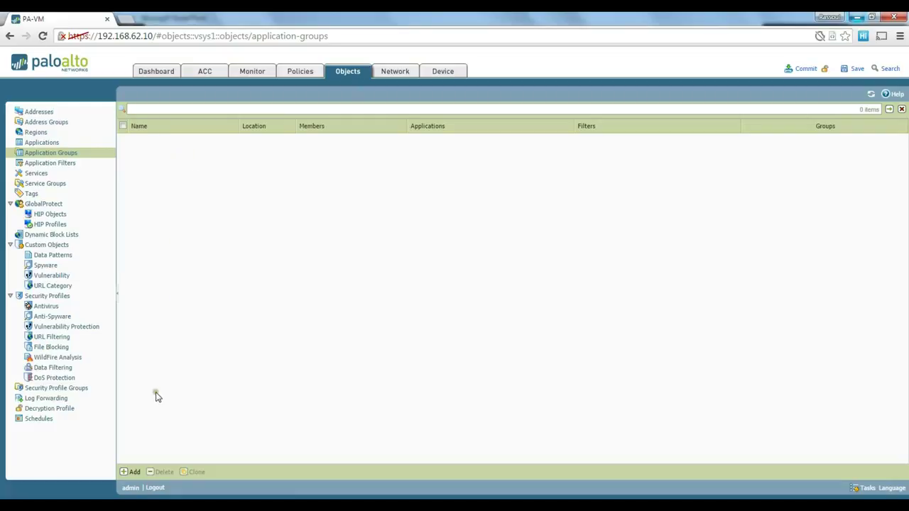
pyautogui.click(132, 473)
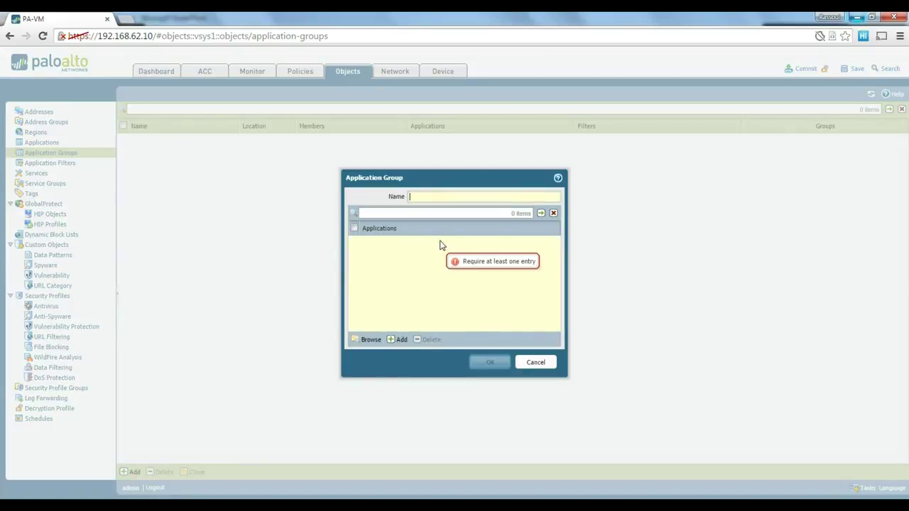
pyautogui.write('Allowed_Services')
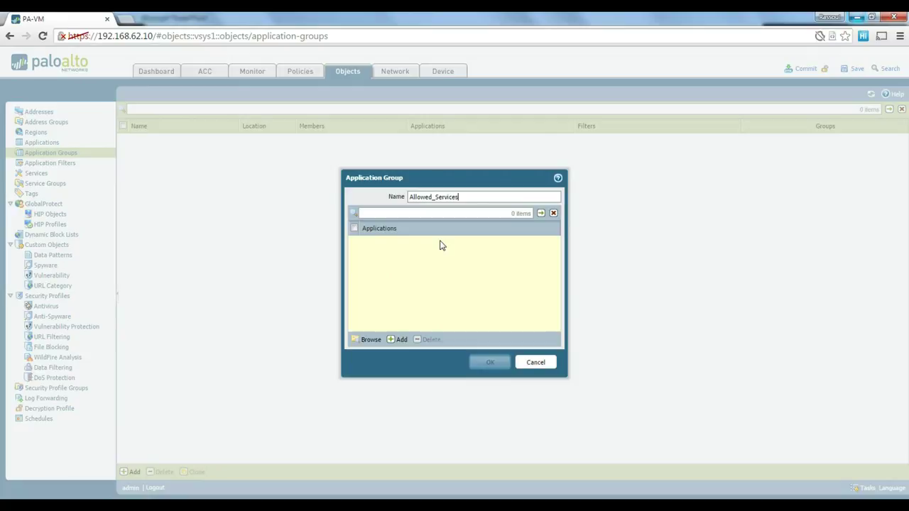
pyautogui.click(402, 340)
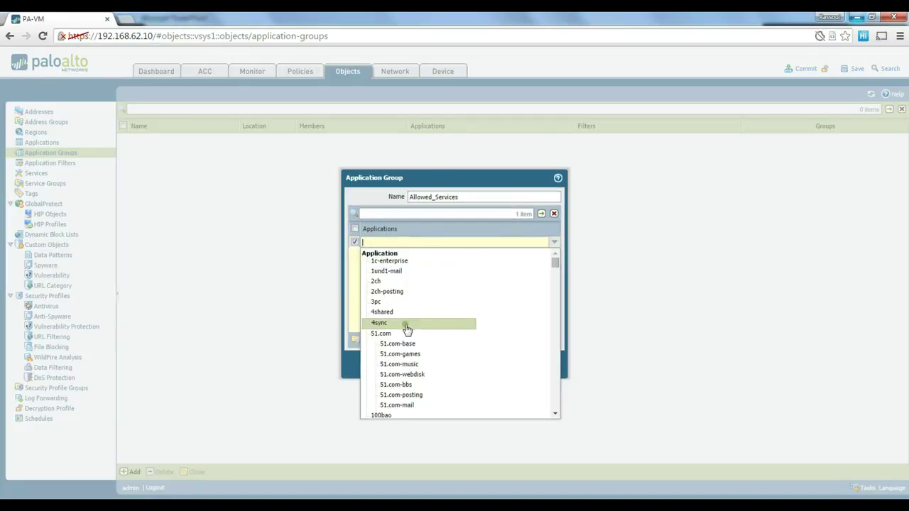
pyautogui.write('http')
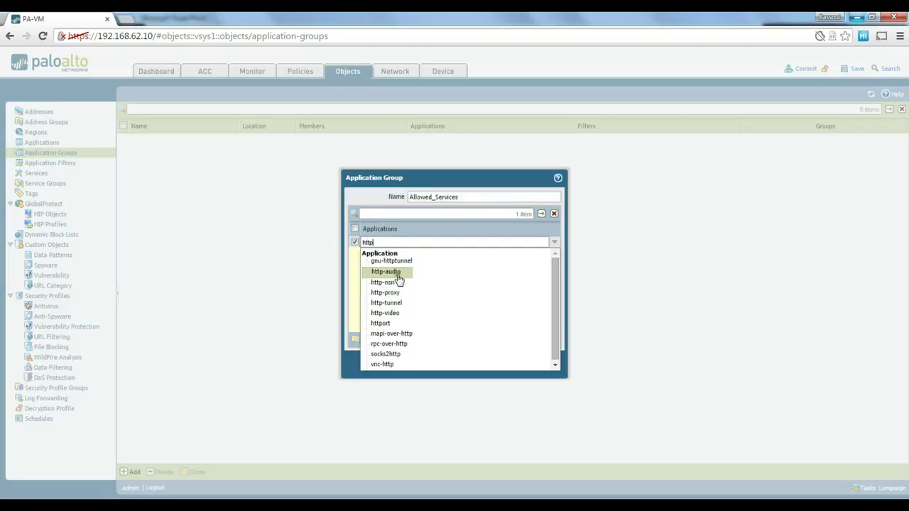
pyautogui.click(389, 313)
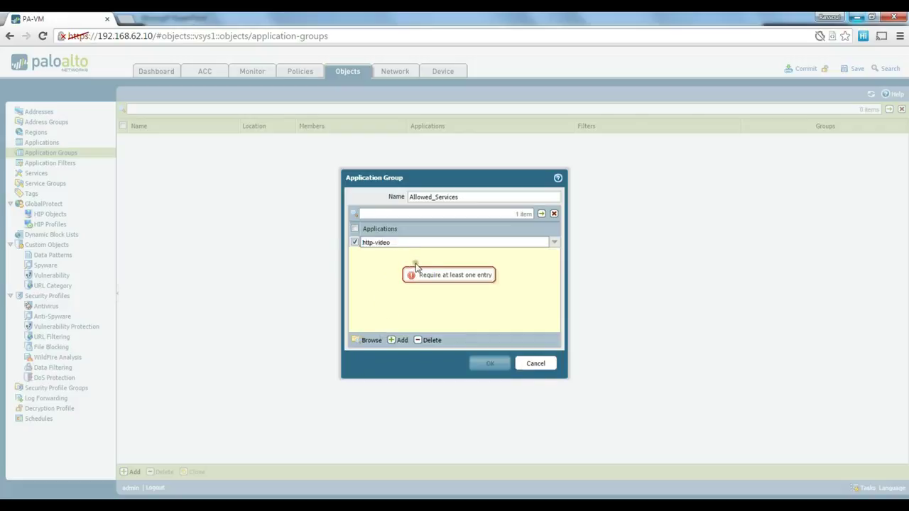
# Add the httport and 4shared applications to the Allowed_Services group.
pyautogui.click(400, 341)
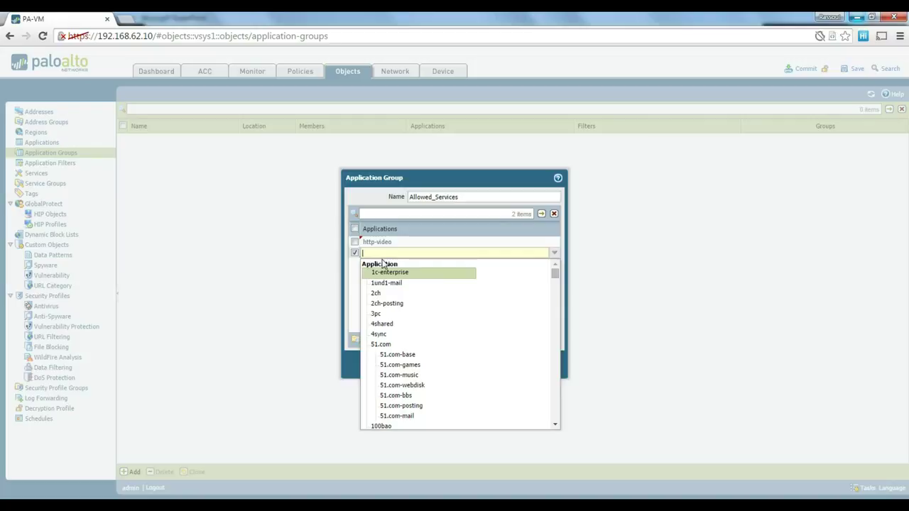
pyautogui.write('http')
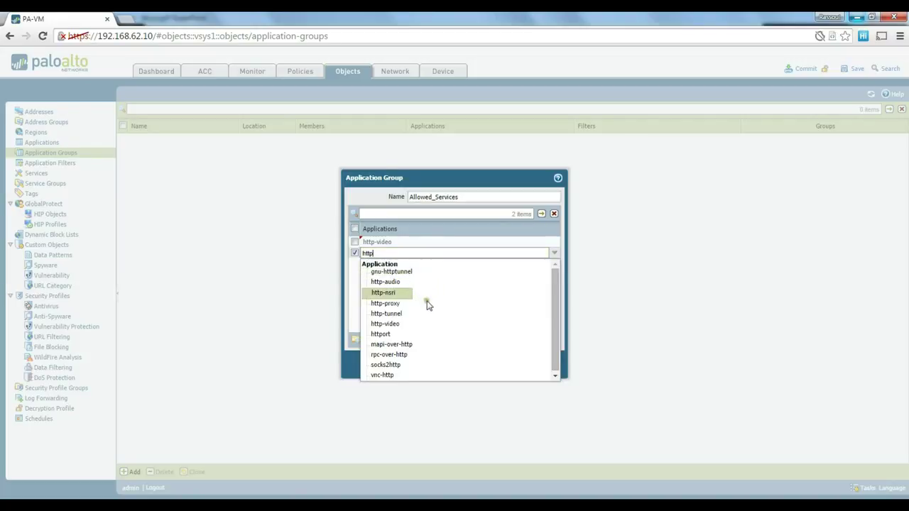
pyautogui.click(379, 334)
pyautogui.click(395, 277)
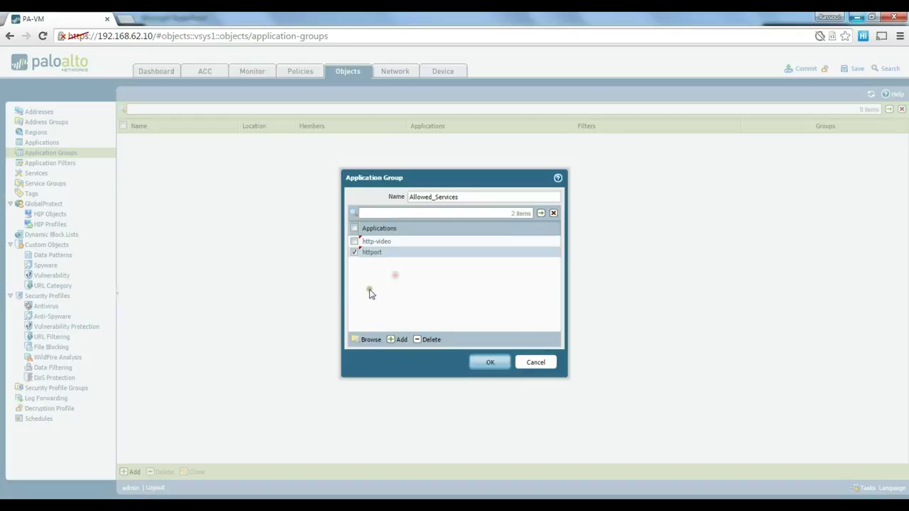
pyautogui.click(396, 340)
pyautogui.scroll(-1, 410, 324)
pyautogui.scroll(1, 410, 329)
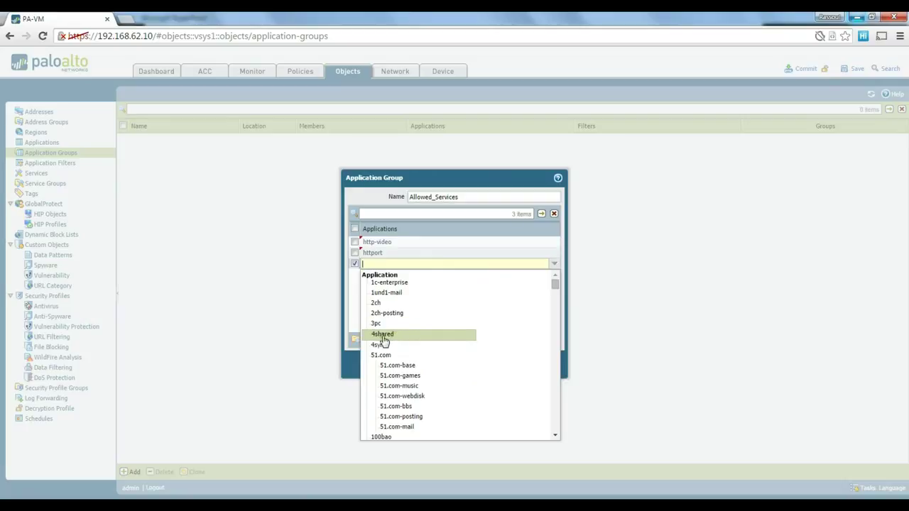
pyautogui.click(393, 339)
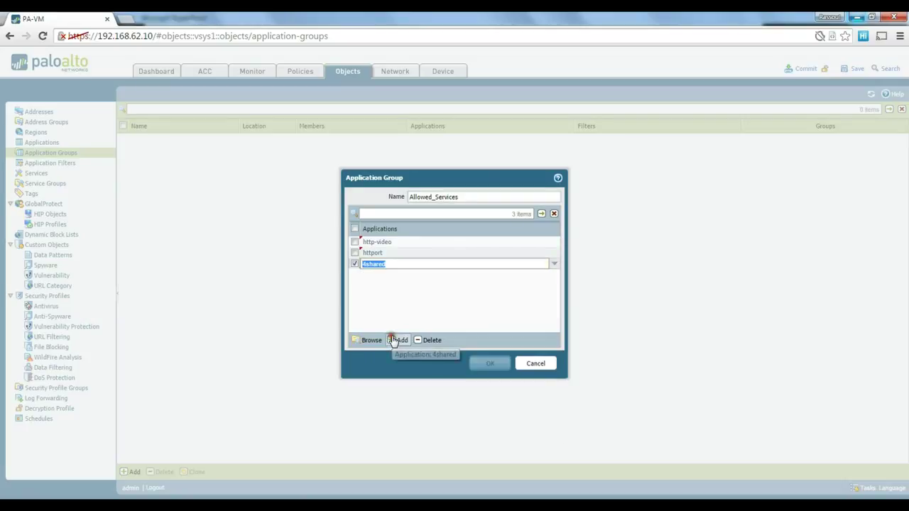
# Add the rpc-over-http application to the Allowed_Services group and save the group.
pyautogui.click(399, 341)
pyautogui.scroll(-5, 412, 352)
pyautogui.scroll(-10, 417, 359)
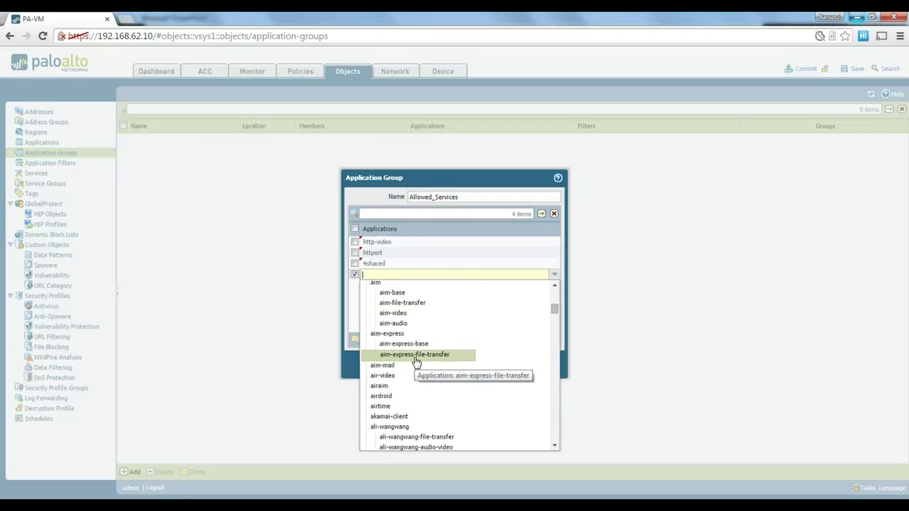
pyautogui.write('web')
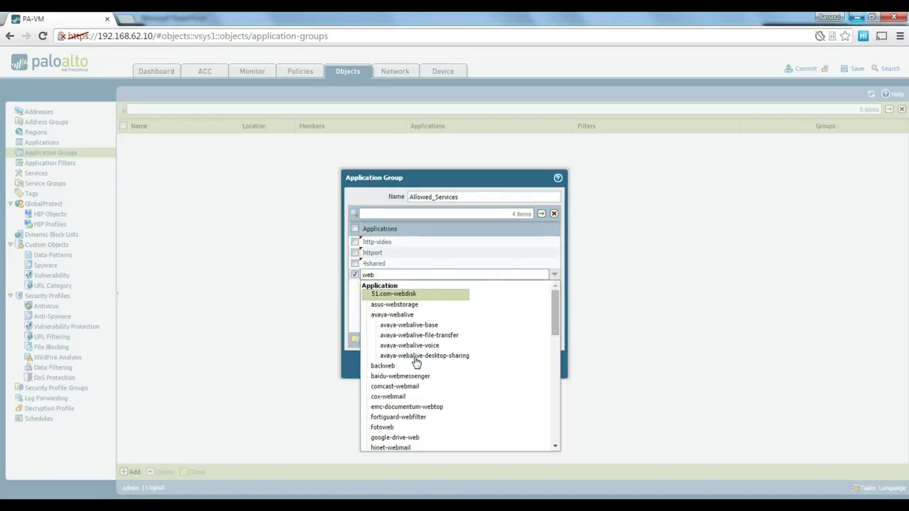
pyautogui.press('BackSpace')
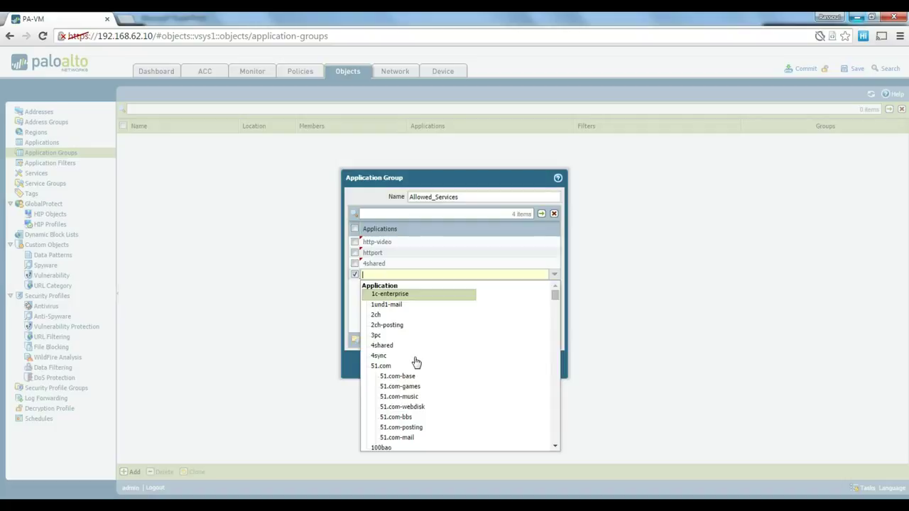
pyautogui.write('http')
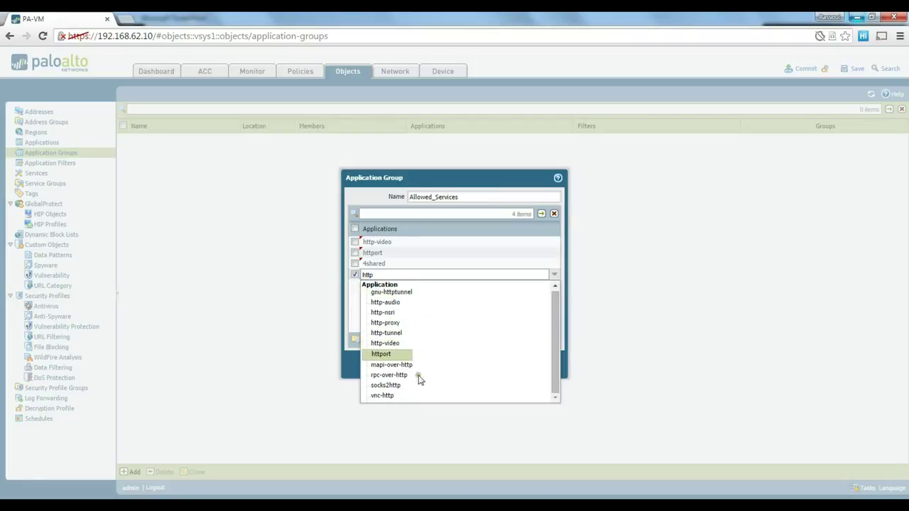
pyautogui.click(394, 376)
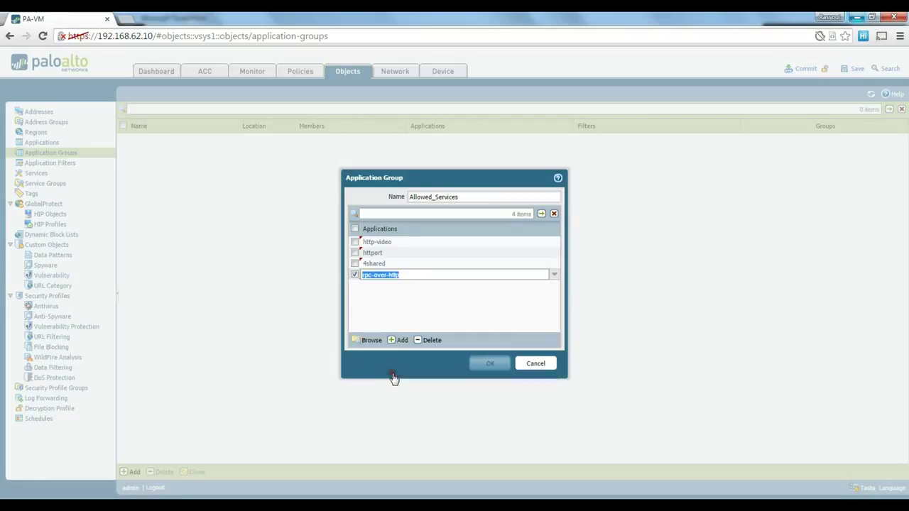
pyautogui.click(381, 324)
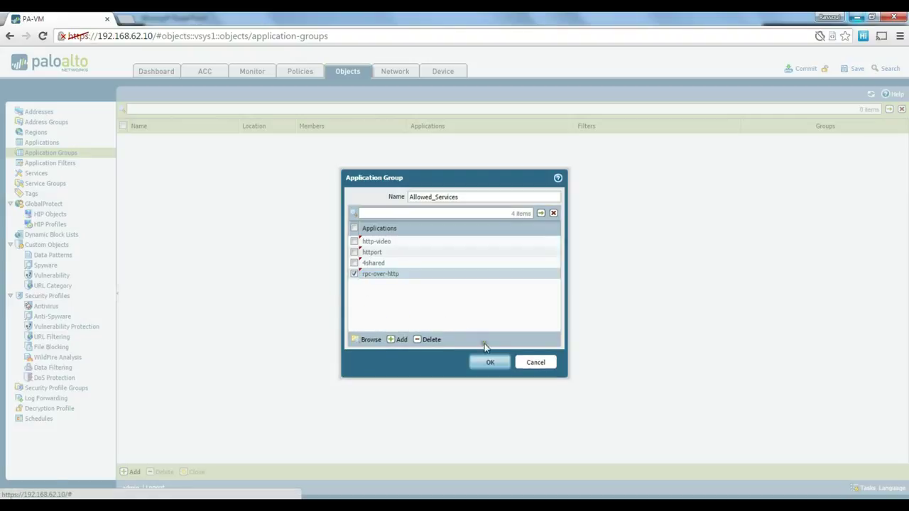
pyautogui.click(493, 365)
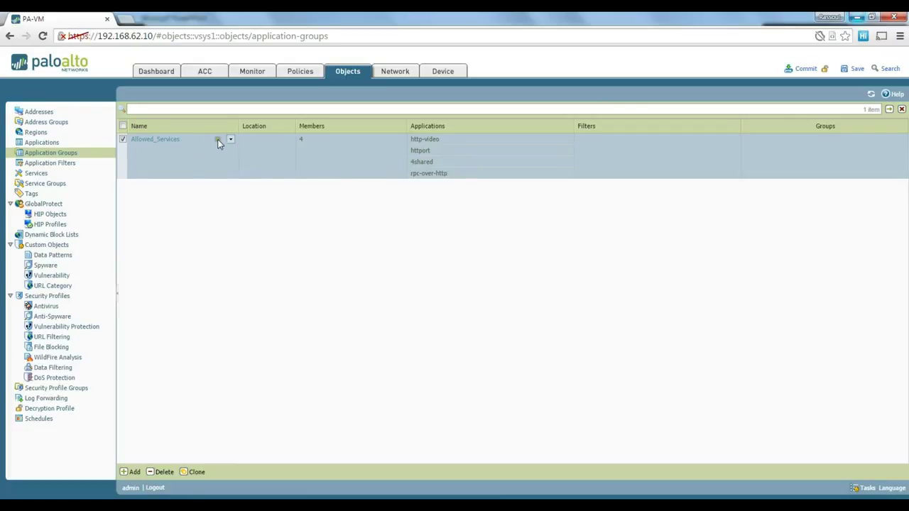
# Rename the Allowed_Services application group as Allowed_Applications.
pyautogui.click(170, 141)
pyautogui.moveTo(435, 198); pyautogui.dragTo(478, 198)
pyautogui.write('Allowed_Applications')
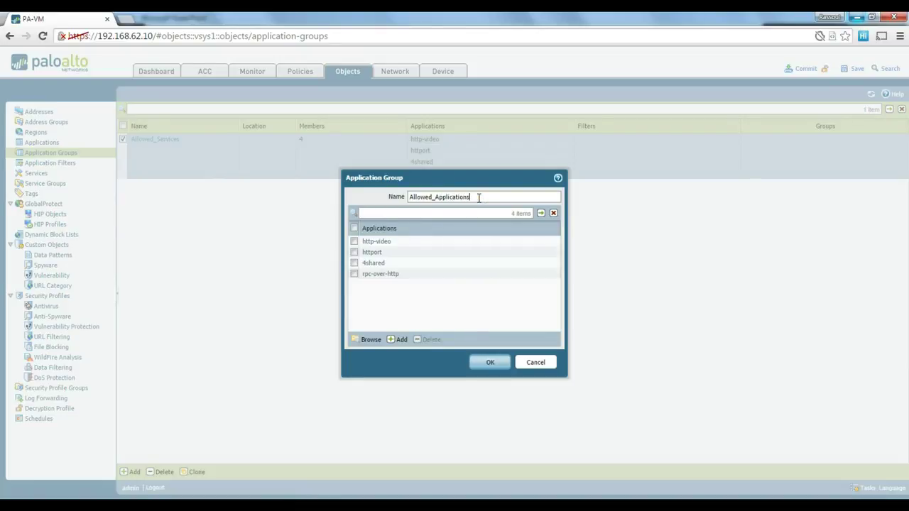
pyautogui.click(501, 361)
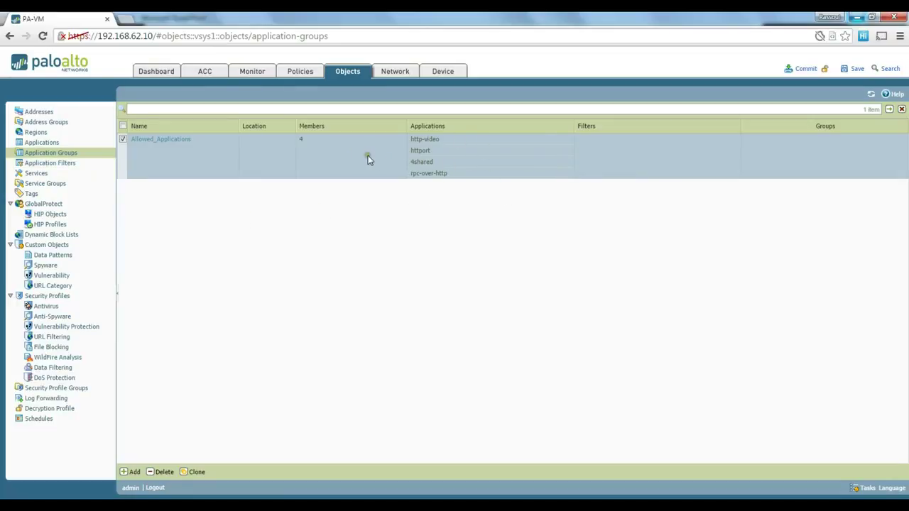
# Create a TCP service object named SMTP with destination port 25.
pyautogui.click(47, 176)
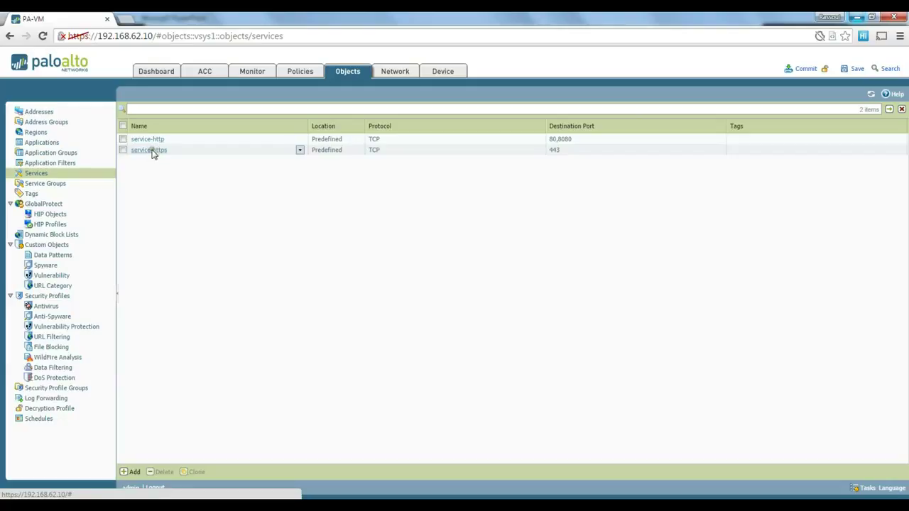
pyautogui.click(130, 472)
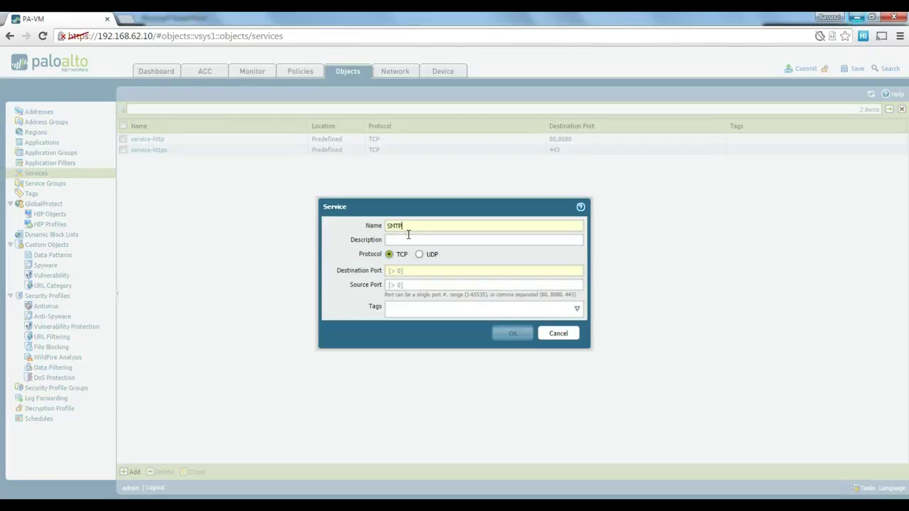
pyautogui.click(418, 270)
pyautogui.write('25')
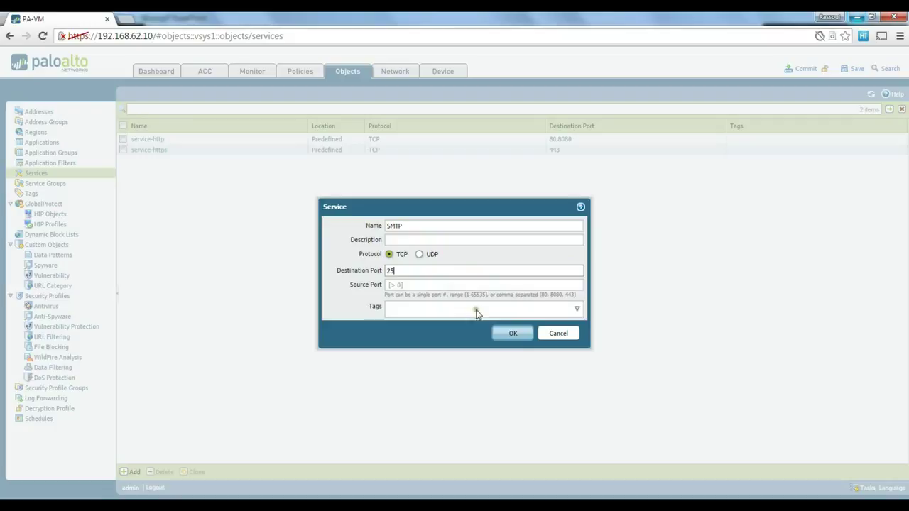
pyautogui.click(514, 334)
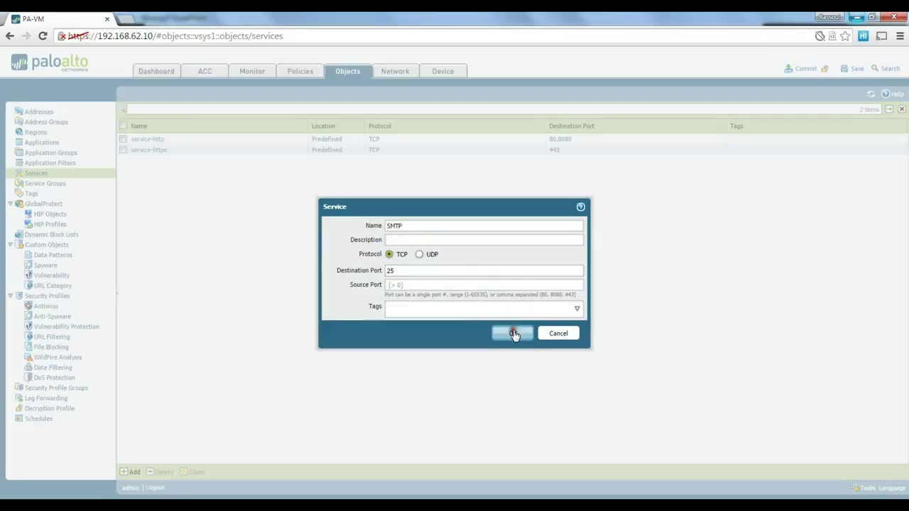
# Rename the SMTP service object as service-SMTP.
pyautogui.click(140, 162)
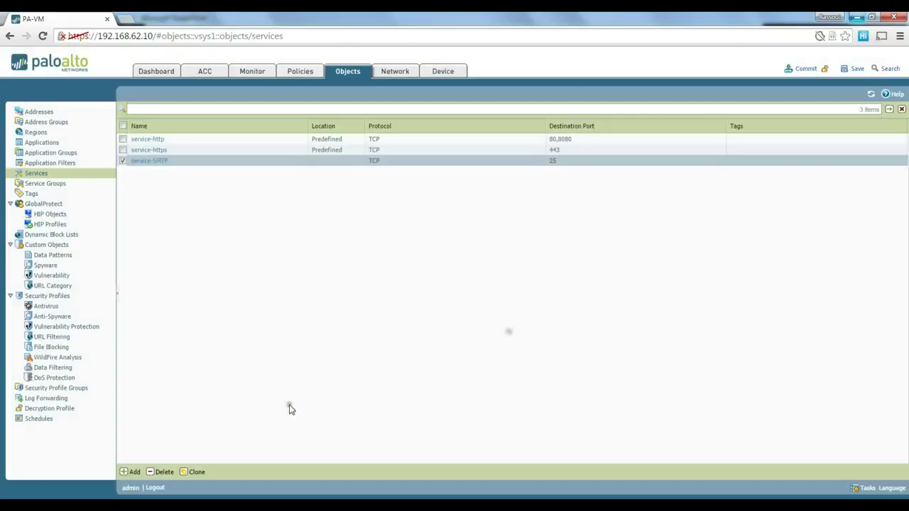
pyautogui.click(511, 333)
pyautogui.click(132, 473)
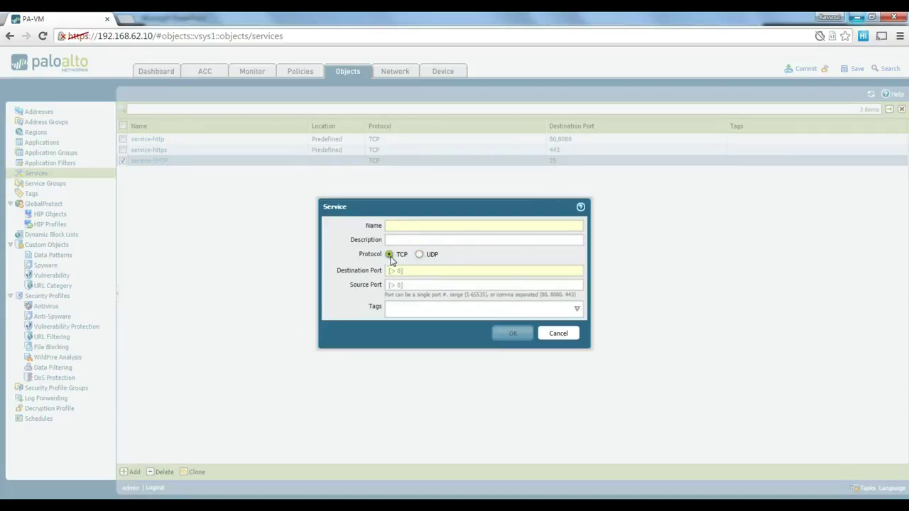
pyautogui.click(558, 334)
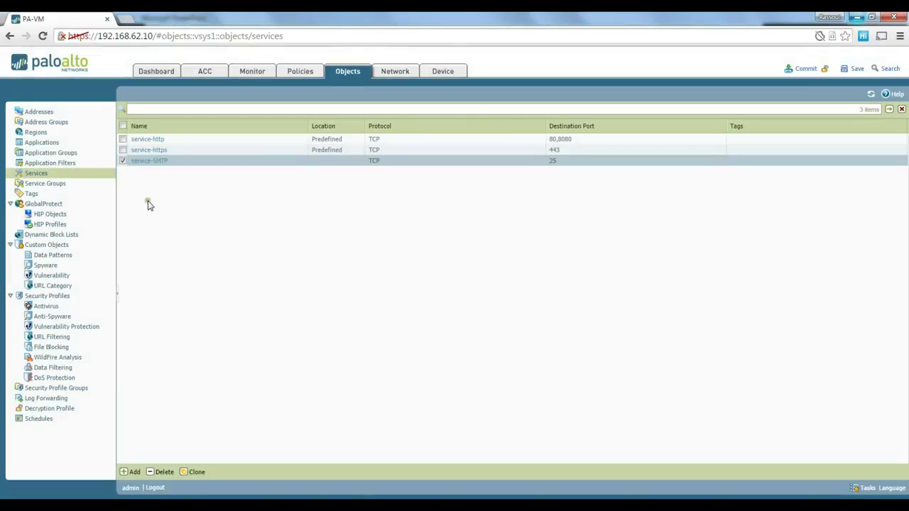
# Start a new service group named Allowed_Services and add service-http to it.
pyautogui.click(55, 185)
pyautogui.click(132, 472)
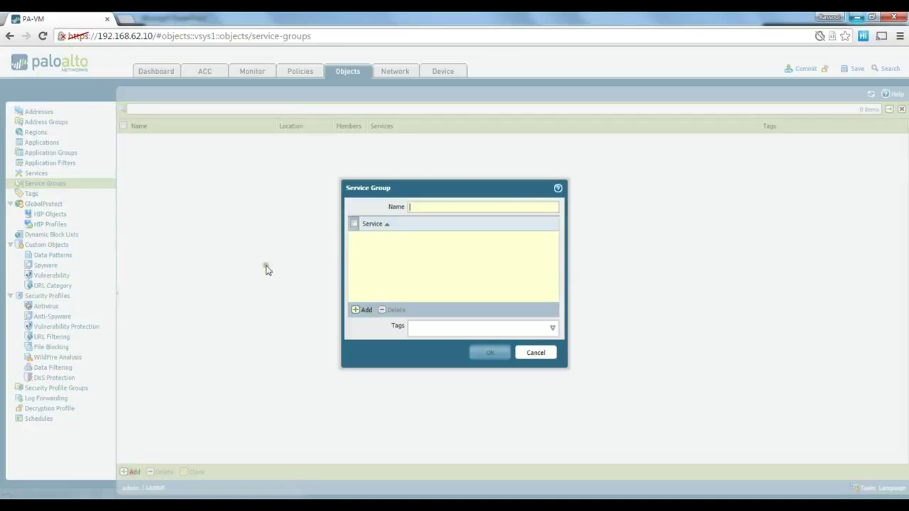
pyautogui.write('Allow')
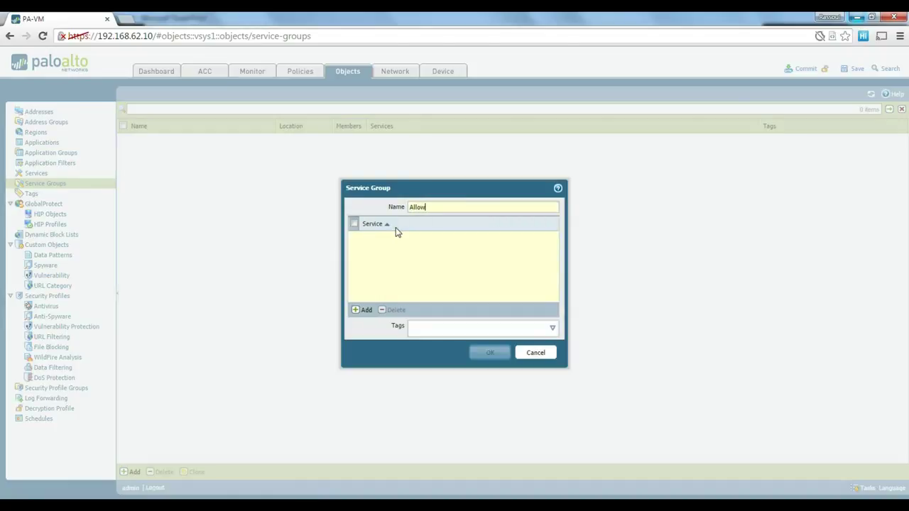
pyautogui.write('ed_Services')
pyautogui.click(363, 310)
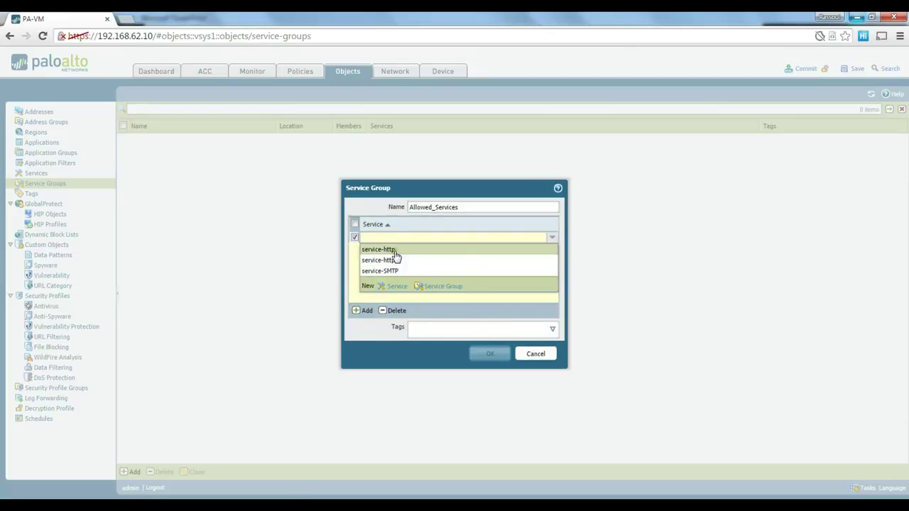
pyautogui.click(394, 250)
# Add service-https and service-SMTP to the Allowed_Services service group and save the group.
pyautogui.click(363, 310)
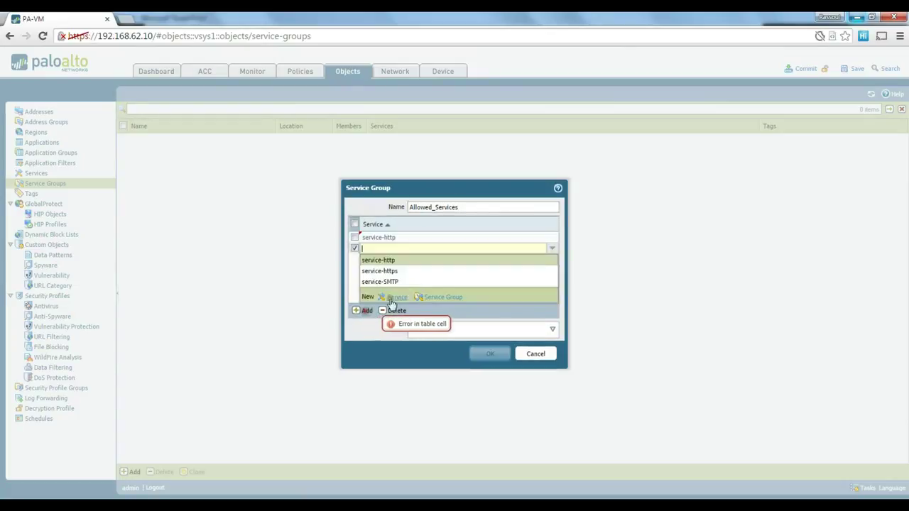
pyautogui.click(399, 274)
pyautogui.click(364, 310)
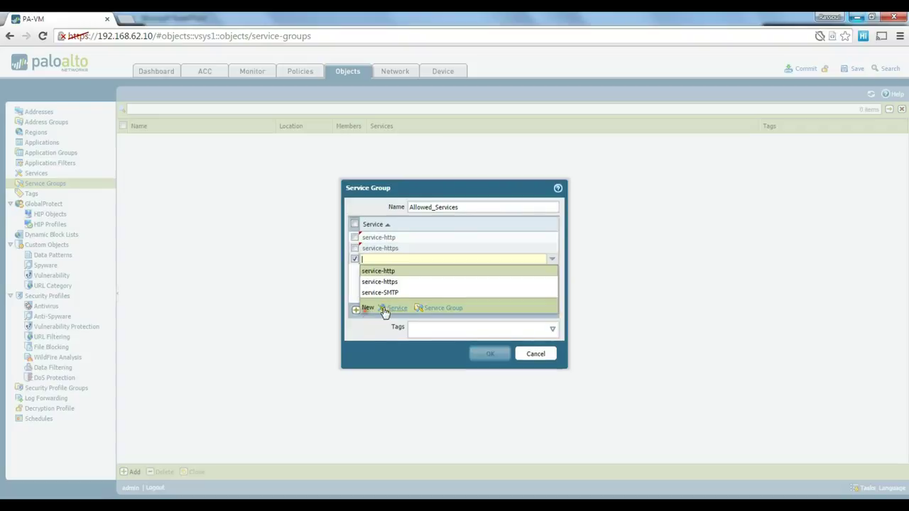
pyautogui.click(396, 294)
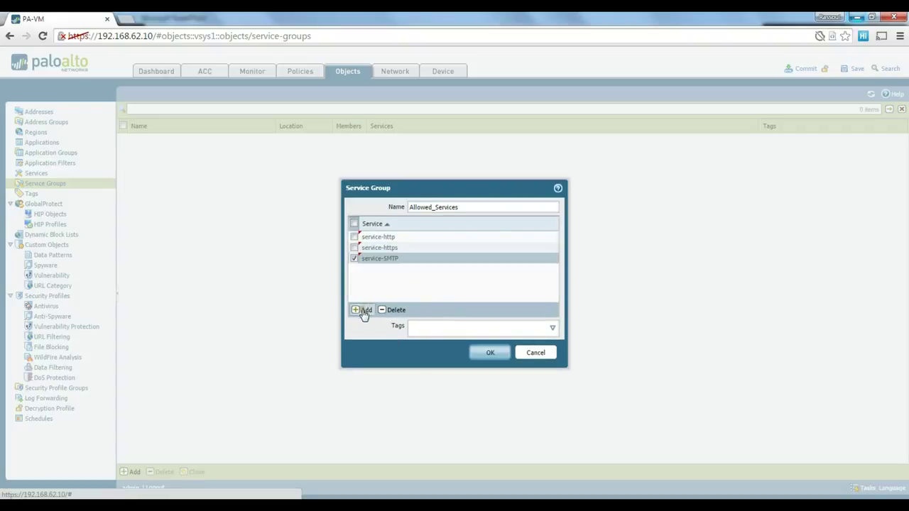
pyautogui.click(488, 353)
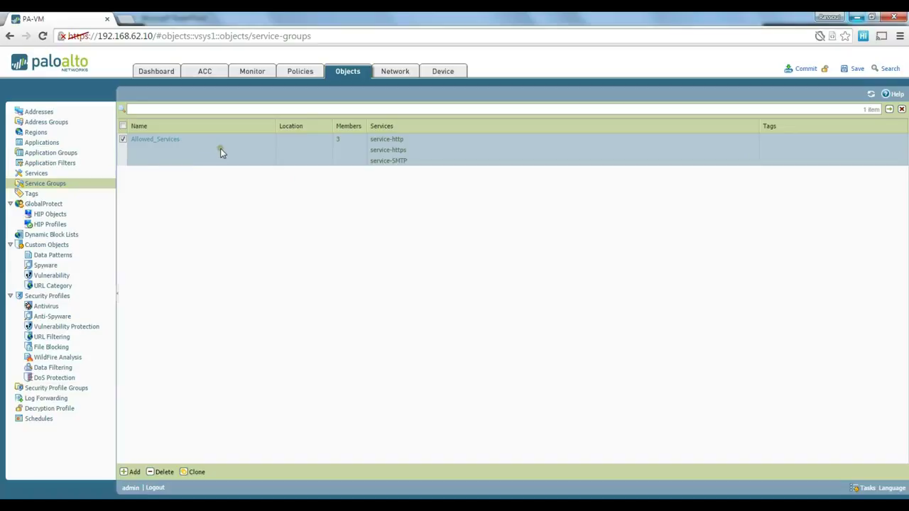
# Add the ftp application to the Allowed_Applications application group and save the group.
pyautogui.click(49, 143)
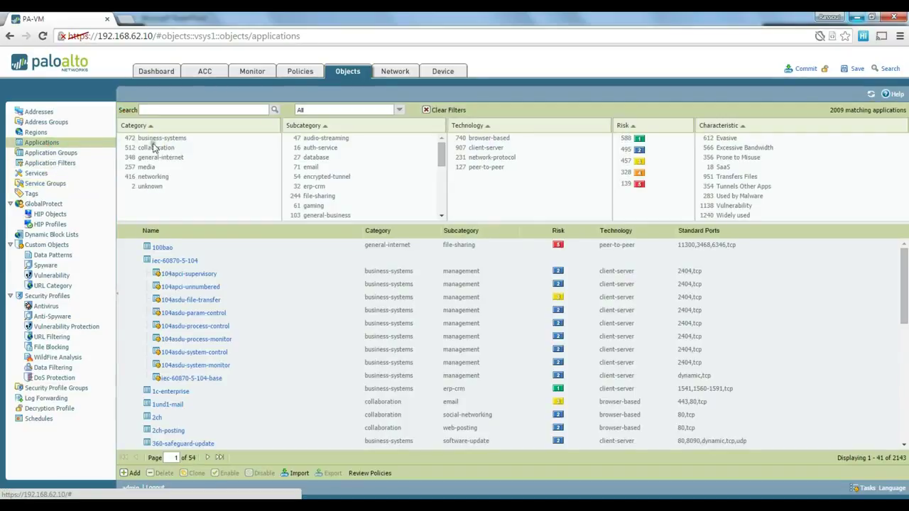
pyautogui.click(47, 145)
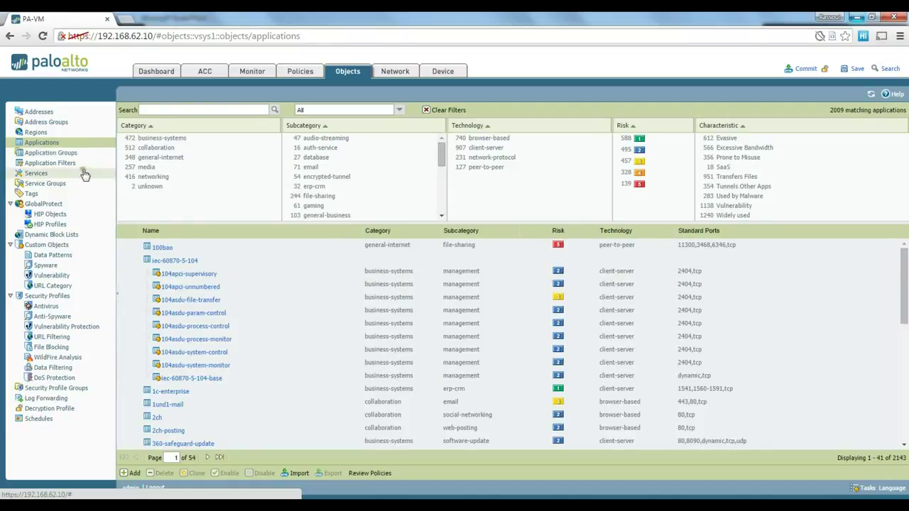
pyautogui.click(65, 153)
pyautogui.click(170, 139)
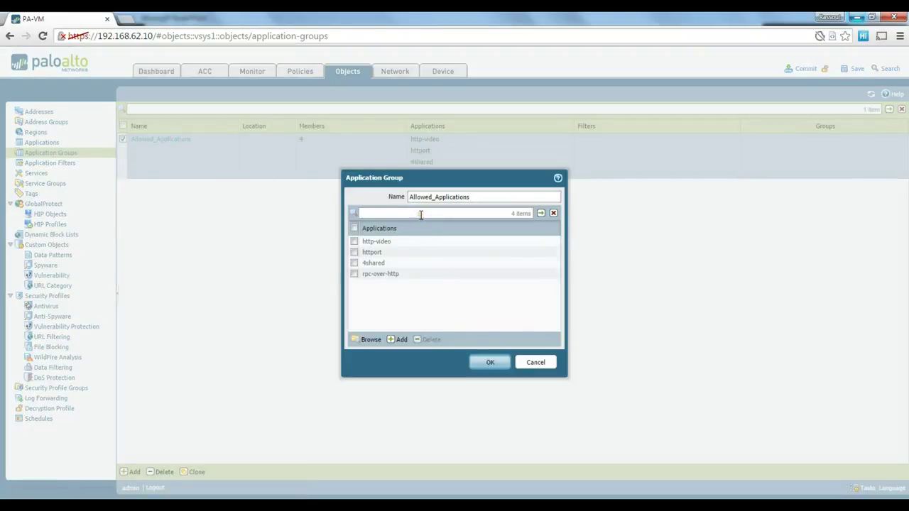
pyautogui.click(396, 340)
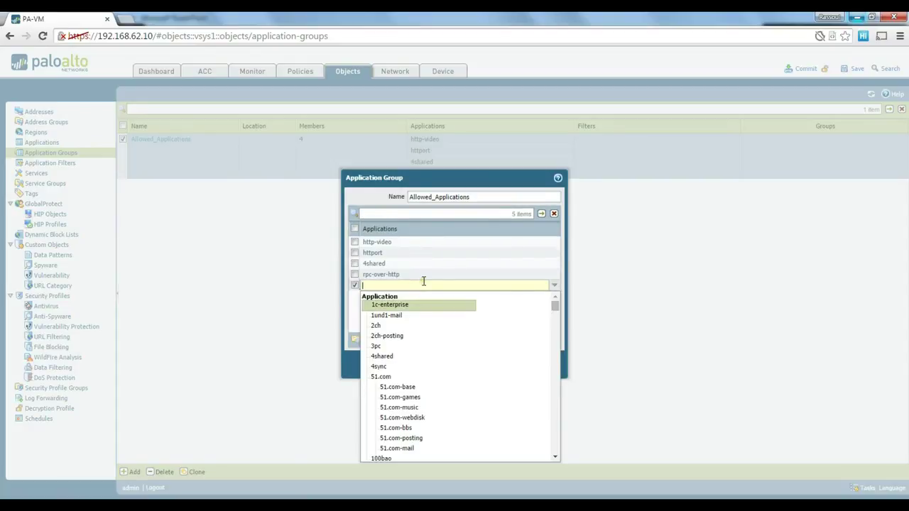
pyautogui.write('ftp')
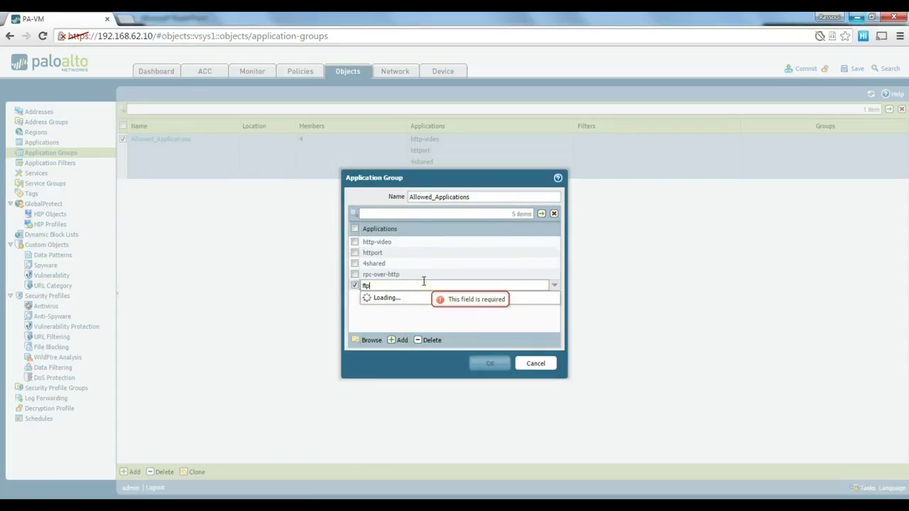
pyautogui.click(377, 316)
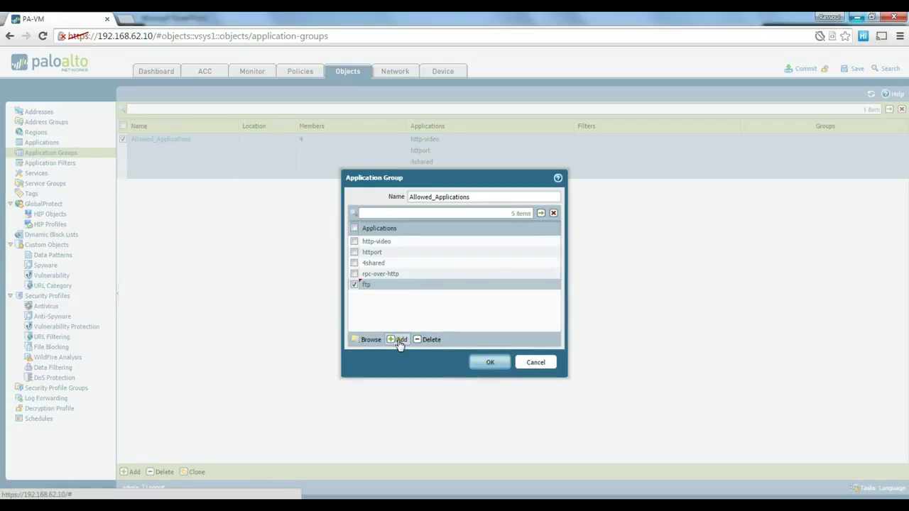
pyautogui.click(487, 364)
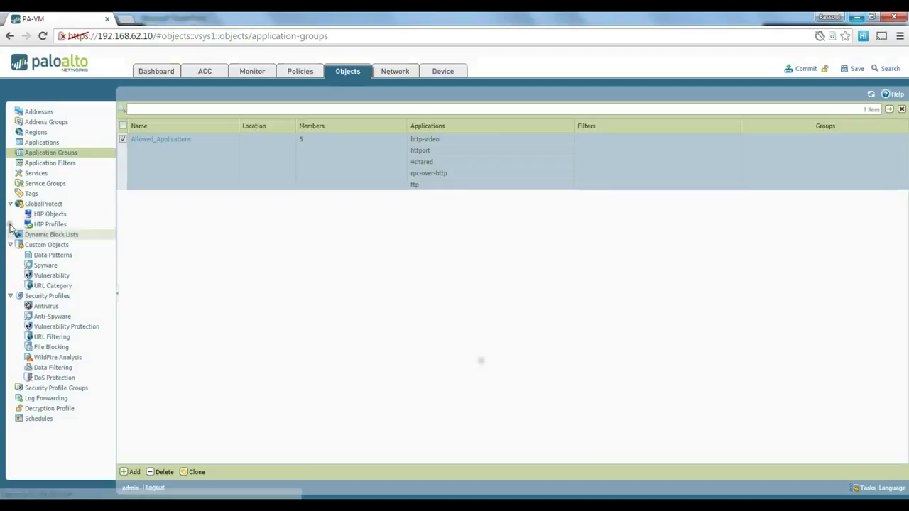
# Review the defined services, the security policy rules and the service groups.
pyautogui.click(37, 173)
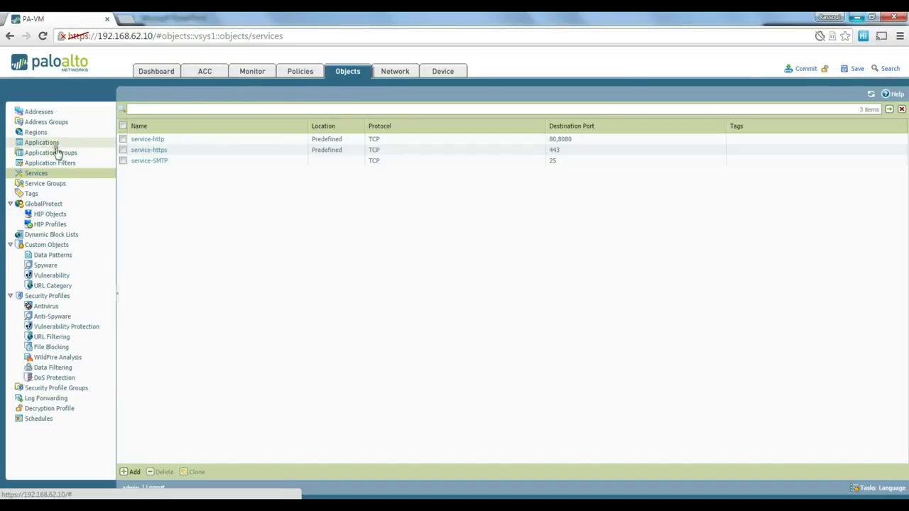
pyautogui.click(309, 75)
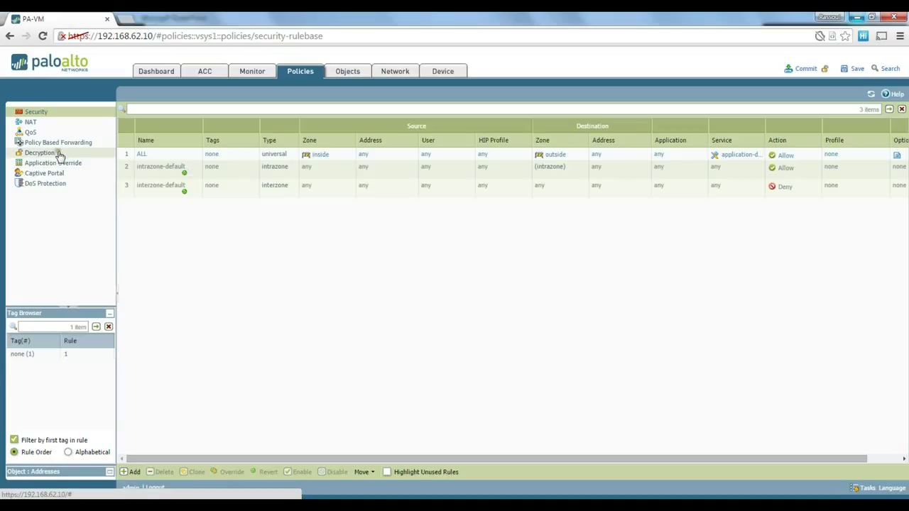
pyautogui.click(358, 72)
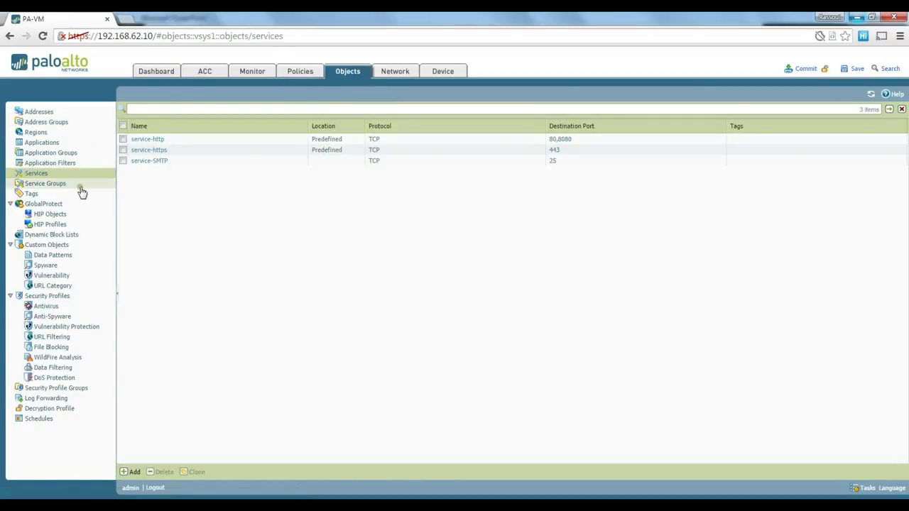
pyautogui.click(56, 186)
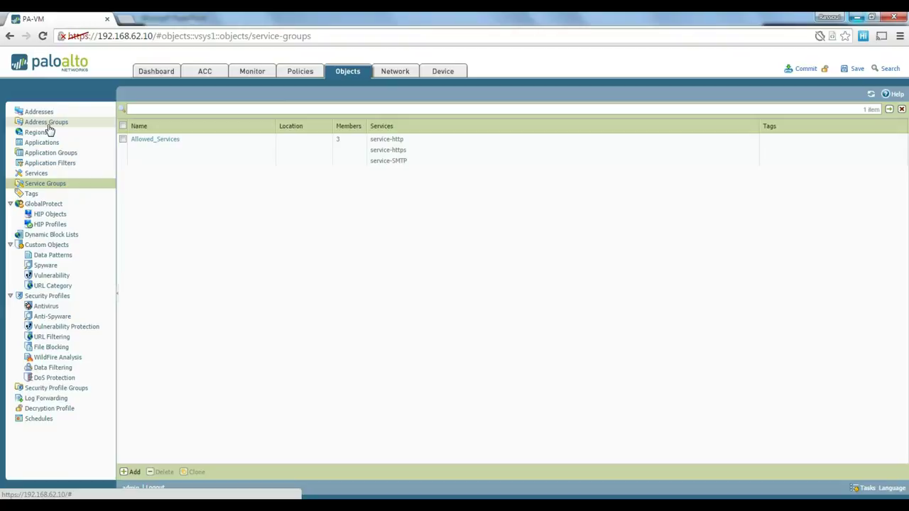
# Create a tag named Secure-Servers with the color Red.
pyautogui.click(33, 195)
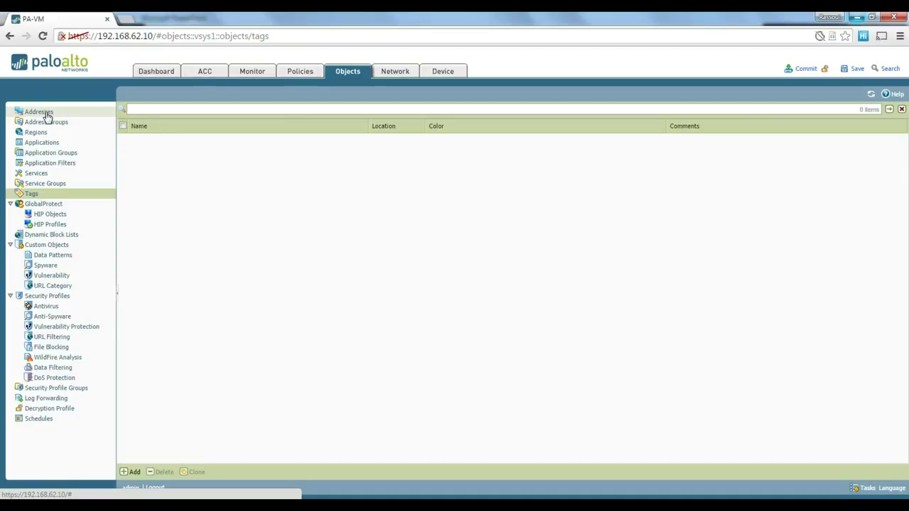
pyautogui.click(131, 472)
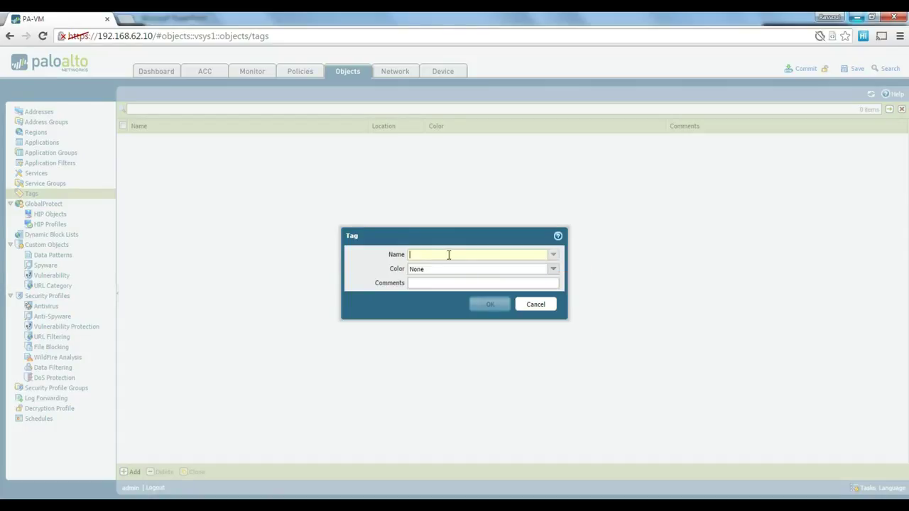
pyautogui.write('Secure')
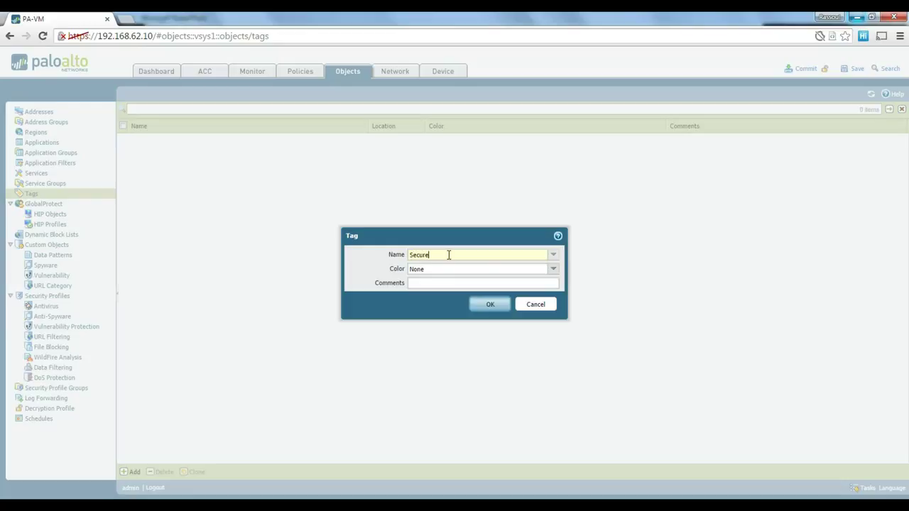
pyautogui.write('-Servers')
pyautogui.click(554, 272)
pyautogui.click(429, 294)
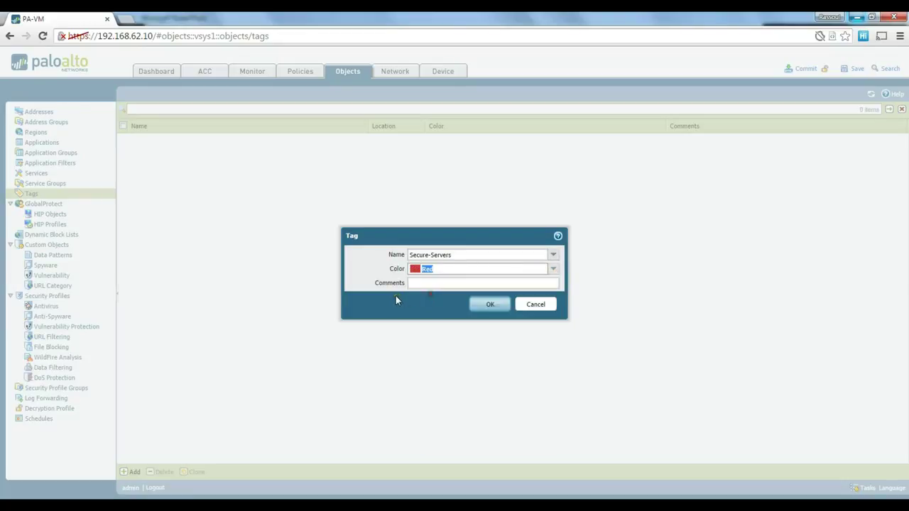
pyautogui.click(489, 305)
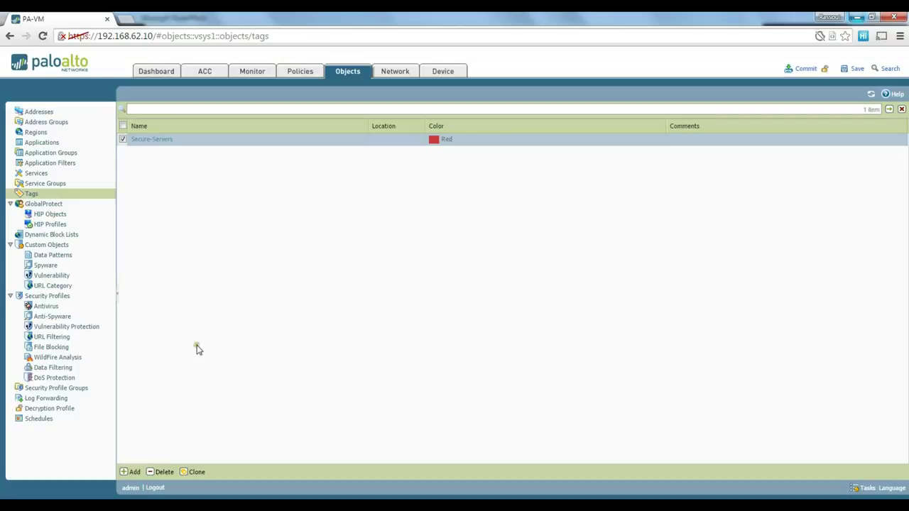
# Create a tag named UnSecure-Servers with the color Red.
pyautogui.click(131, 472)
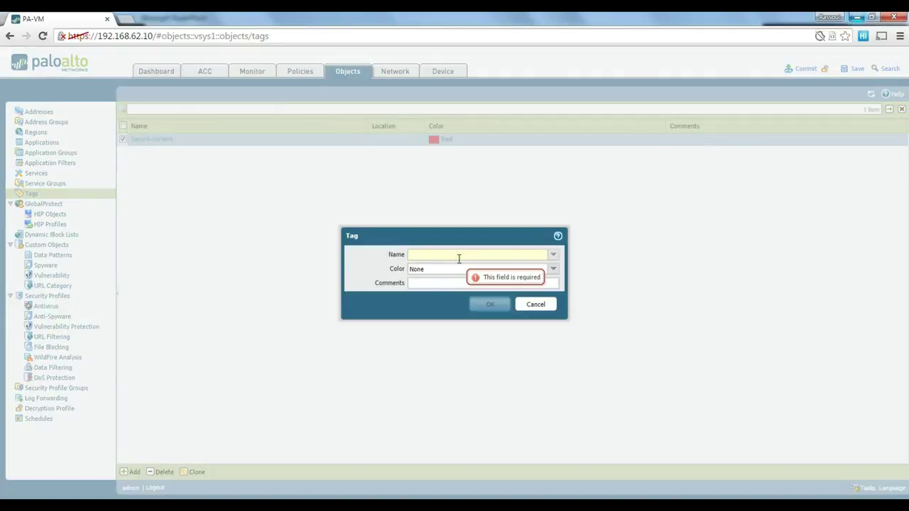
pyautogui.write('Un')
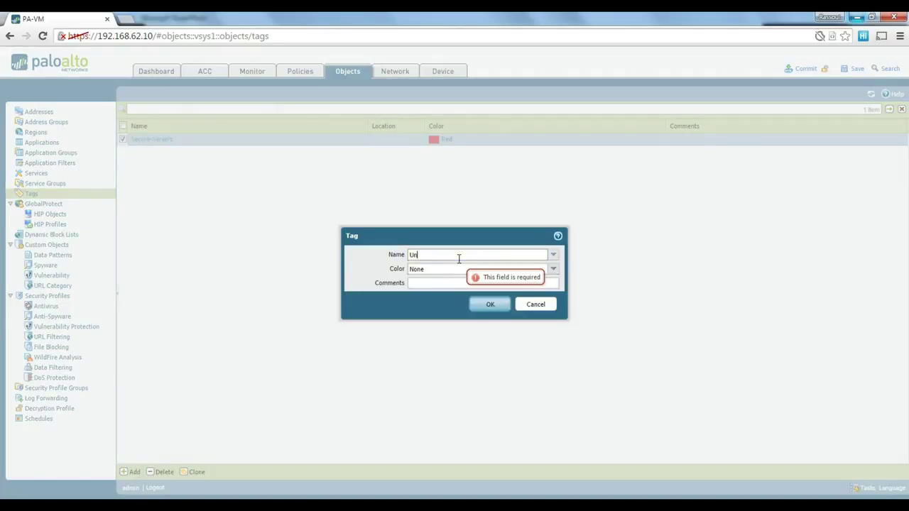
pyautogui.write('Secure-Servers')
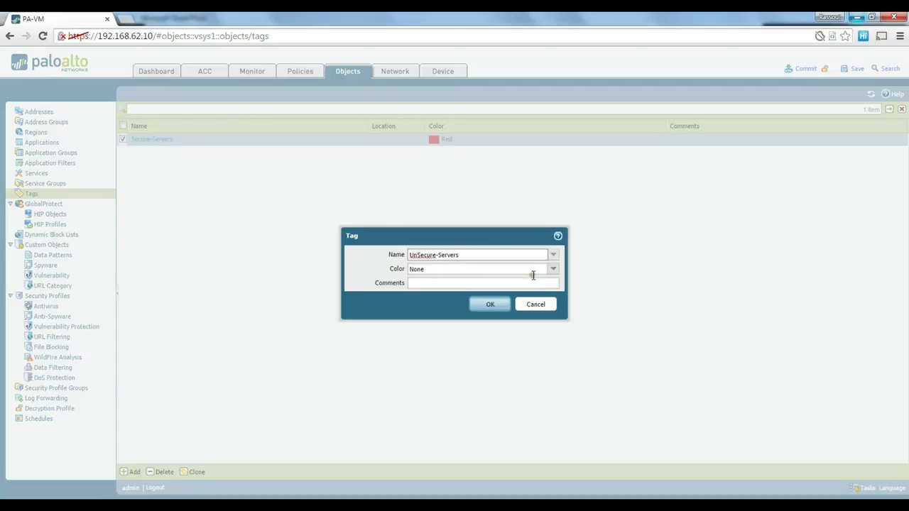
pyautogui.click(563, 272)
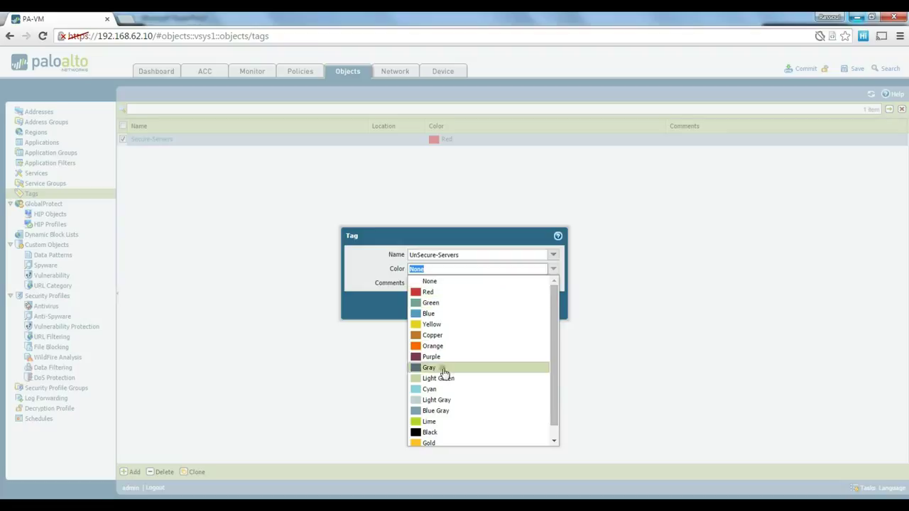
pyautogui.click(439, 297)
pyautogui.click(488, 305)
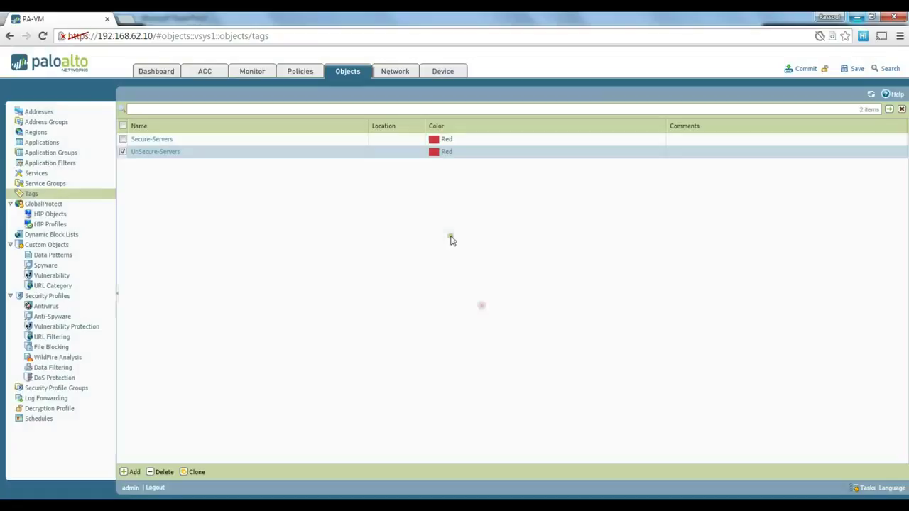
# Change the color of the Secure-Servers tag to Green and save the tag.
pyautogui.click(152, 140)
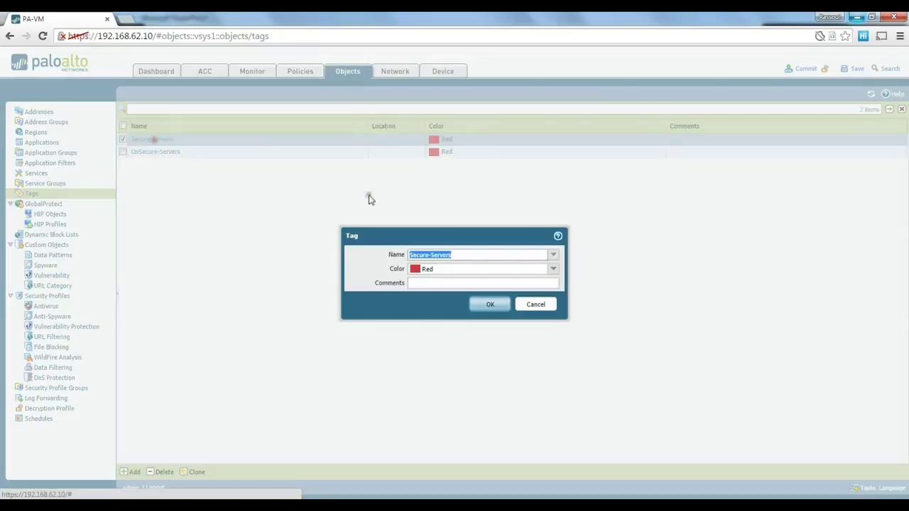
pyautogui.click(553, 269)
pyautogui.click(447, 310)
pyautogui.click(496, 306)
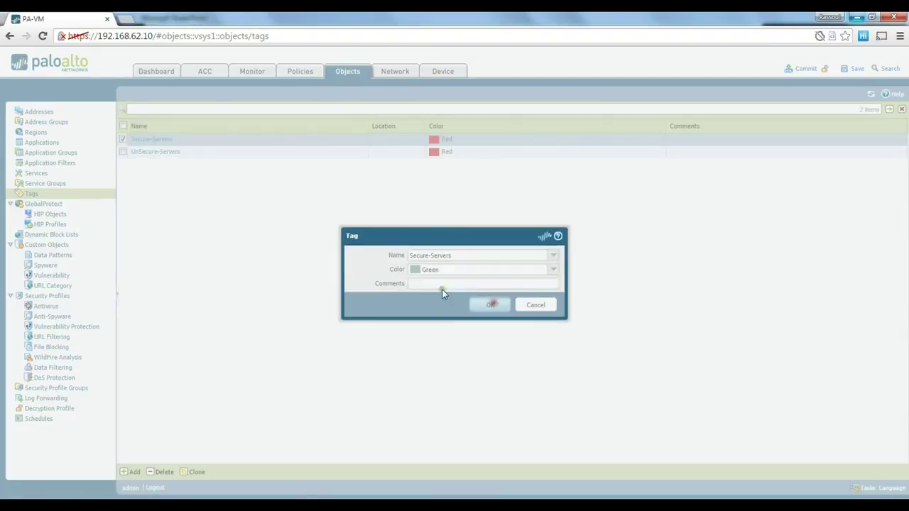
# Create a tag named Routers with the color Blue.
pyautogui.click(134, 472)
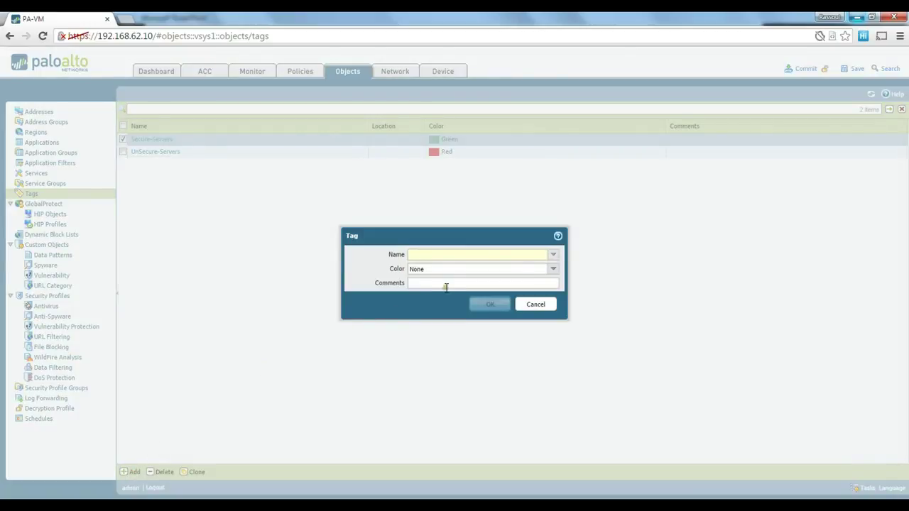
pyautogui.write('Routers')
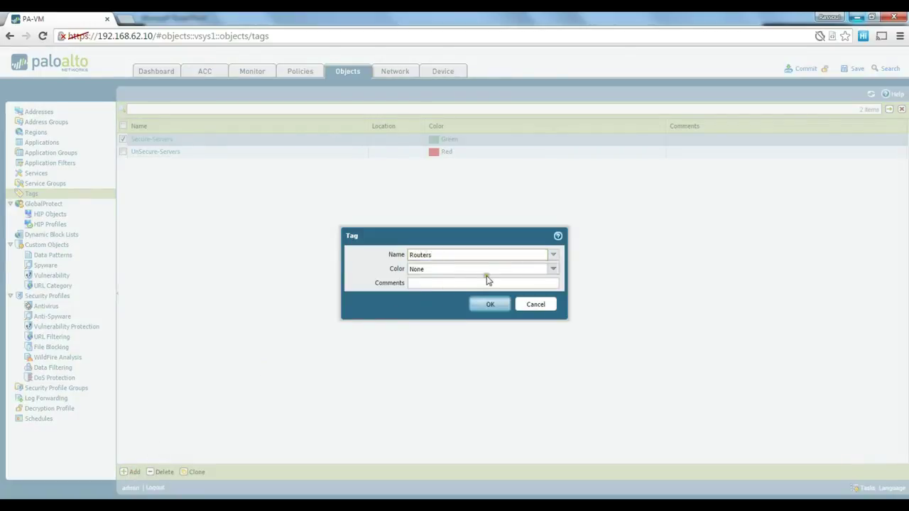
pyautogui.click(555, 269)
pyautogui.click(435, 325)
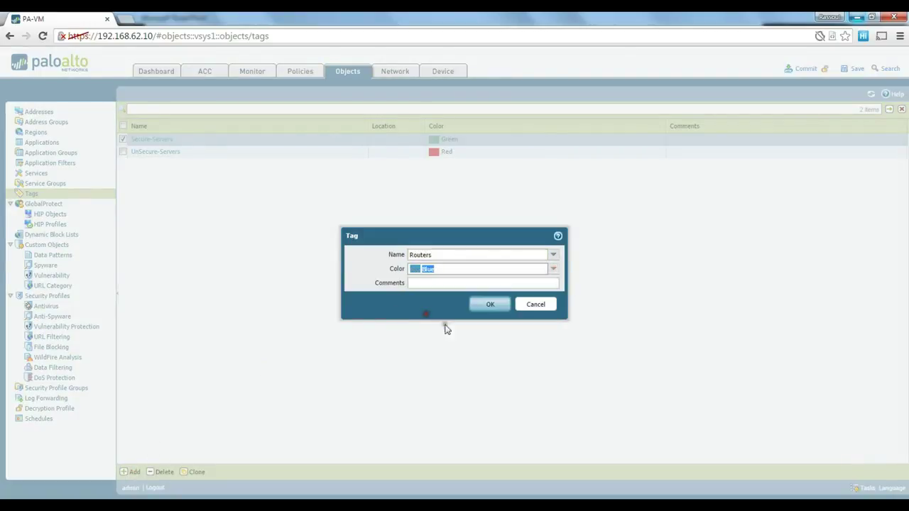
pyautogui.click(490, 305)
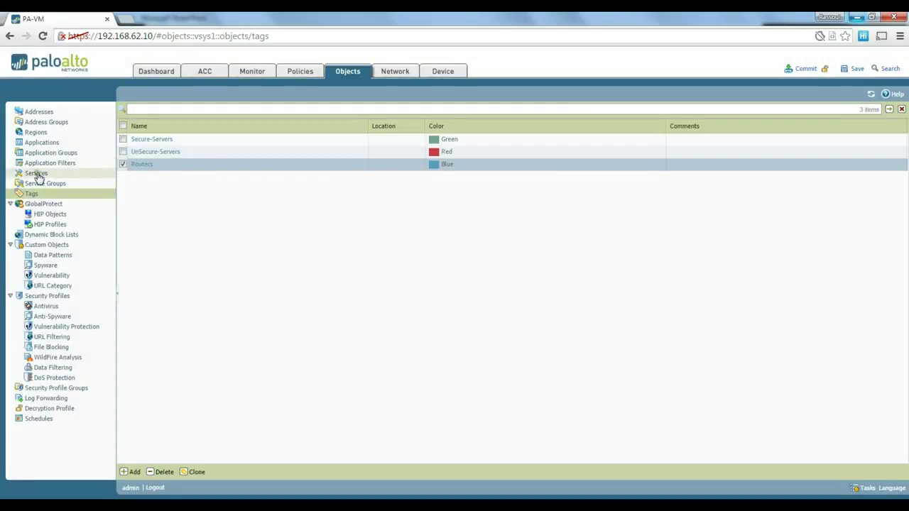
# Assign the Secure-Servers tag to the AD-Server address object and save it.
pyautogui.click(44, 112)
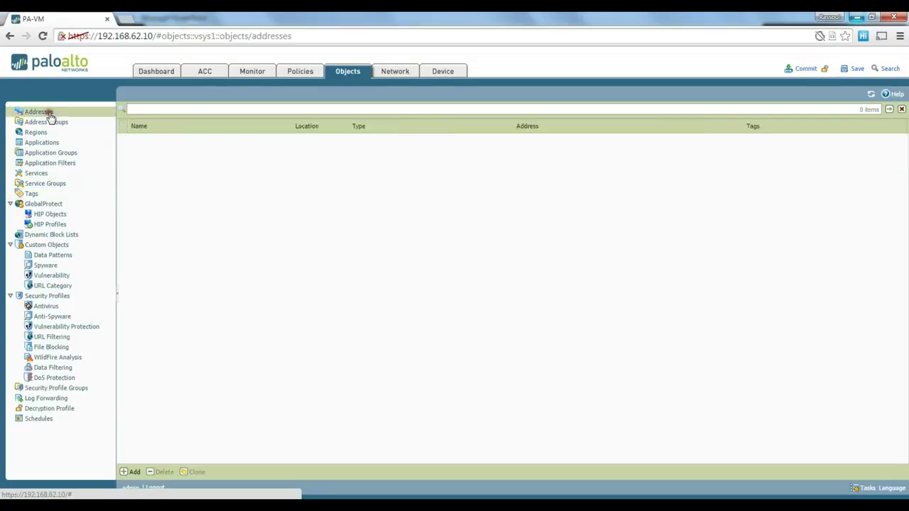
pyautogui.click(144, 141)
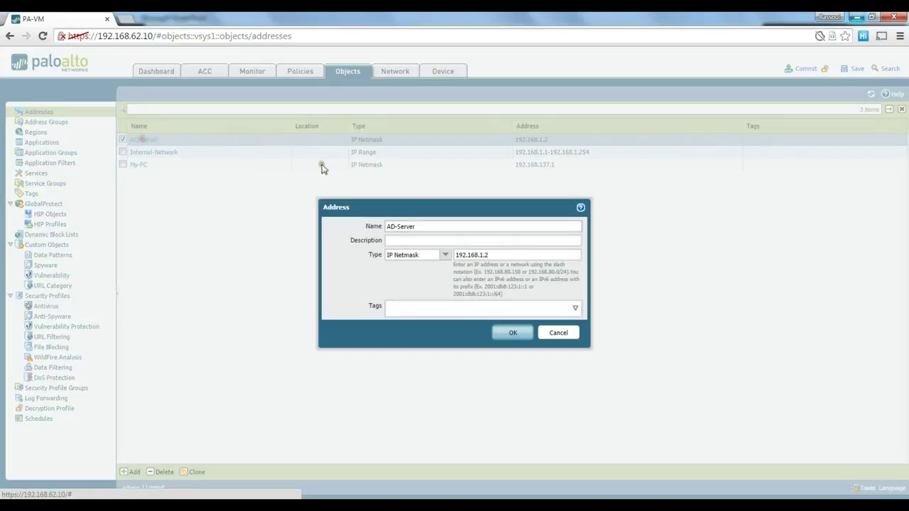
pyautogui.click(509, 315)
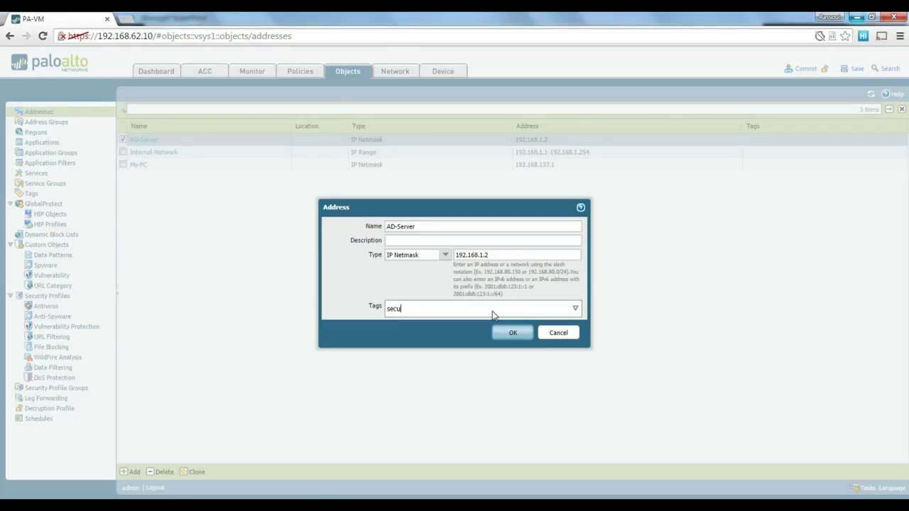
pyautogui.write('secu')
pyautogui.click(409, 321)
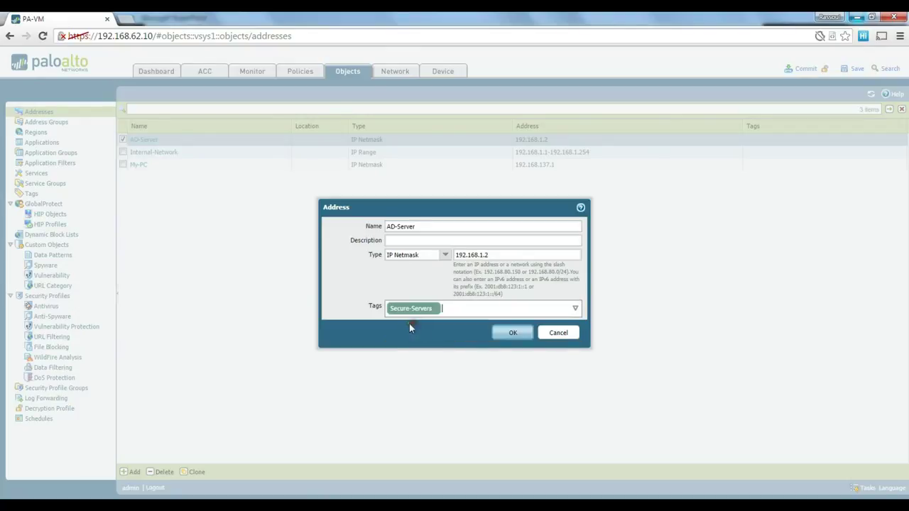
pyautogui.click(522, 335)
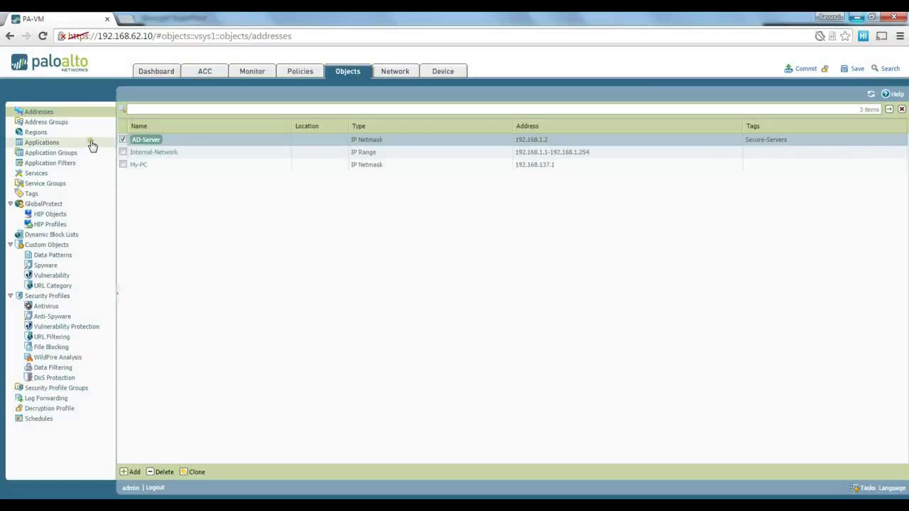
# Assign the UnSecure-Servers and Routers tags to the My-PC address object and save it.
pyautogui.click(139, 165)
pyautogui.click(394, 313)
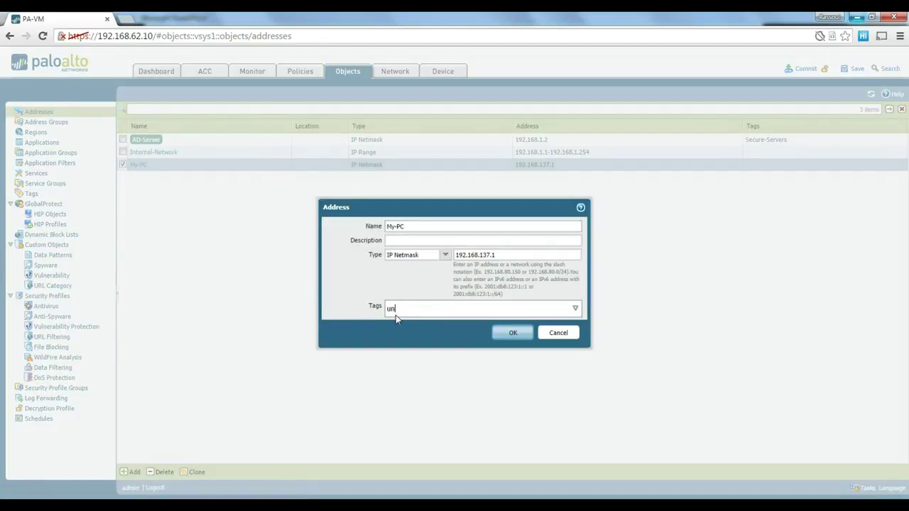
pyautogui.write('un')
pyautogui.click(424, 338)
pyautogui.write('rout')
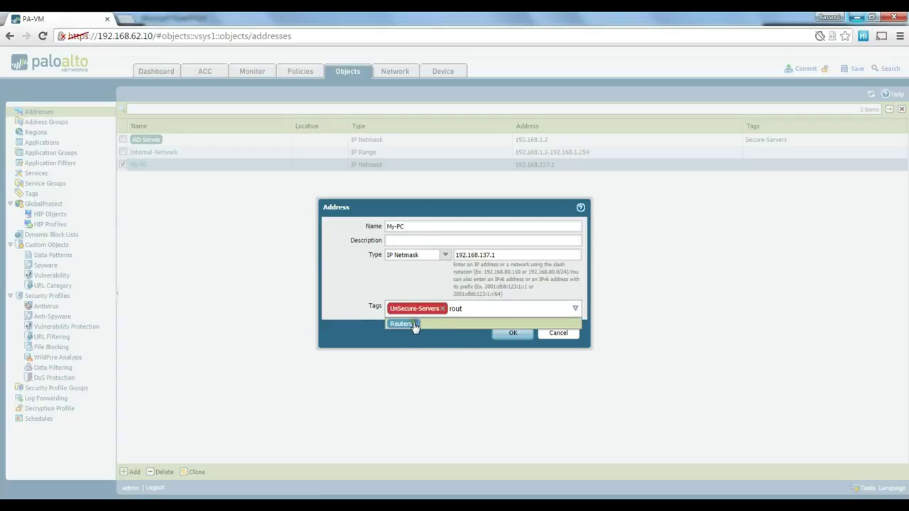
pyautogui.click(415, 326)
pyautogui.click(514, 334)
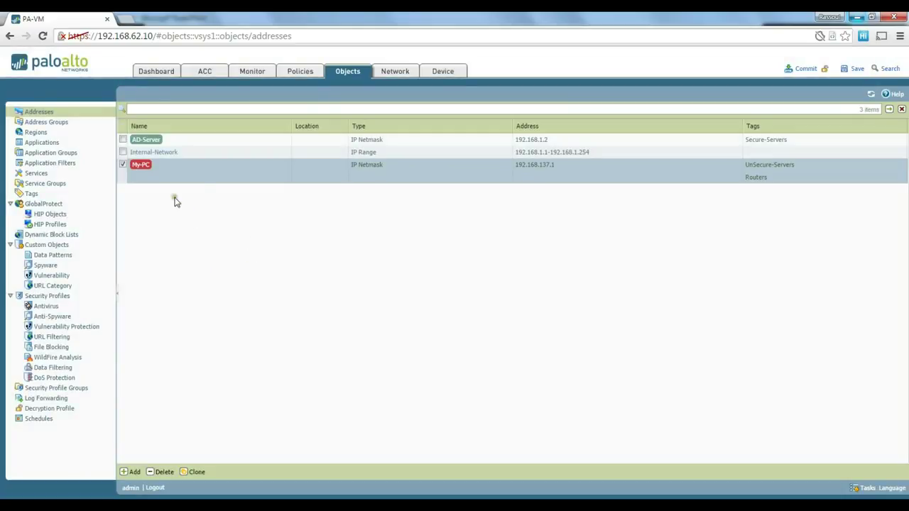
pyautogui.moveTo(207, 165)
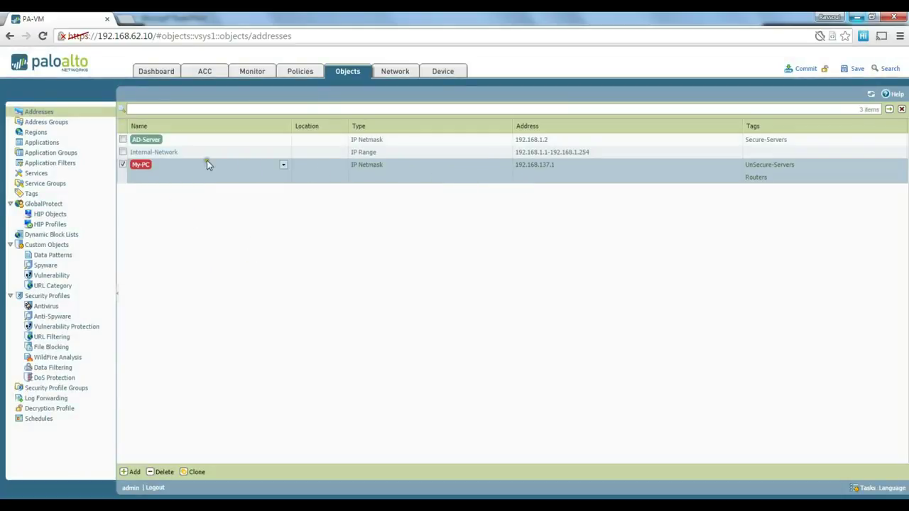